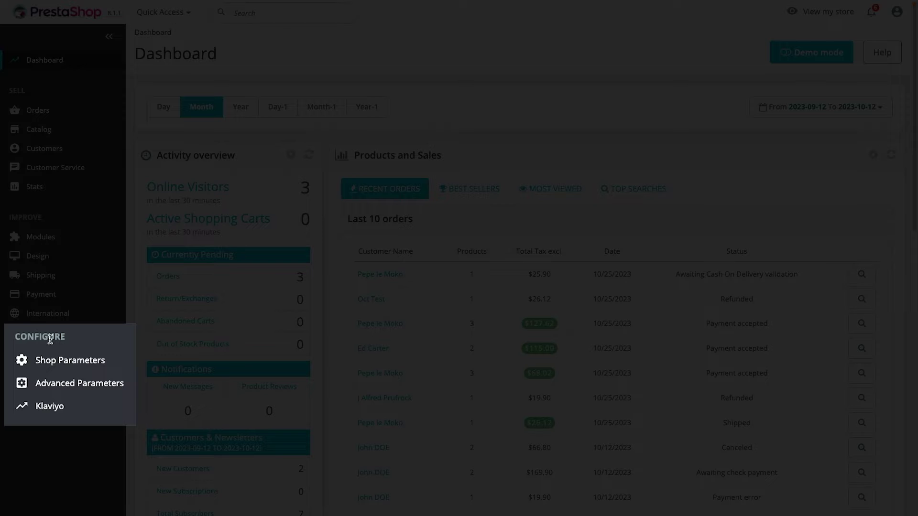
Open the Klaviyo module settings page from the Configure menu of the back office.
{"action": "left_click", "coordinate": [57, 412]}
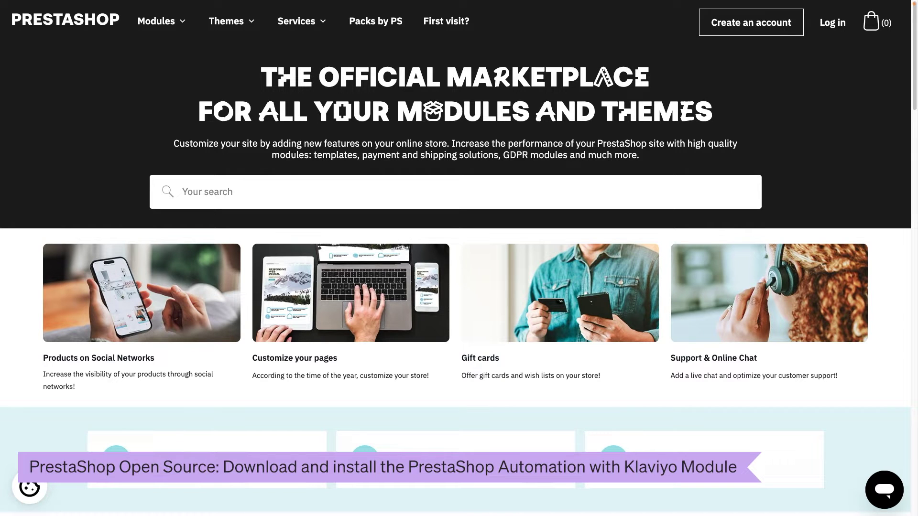
{"action": "left_click", "coordinate": [214, 191]}
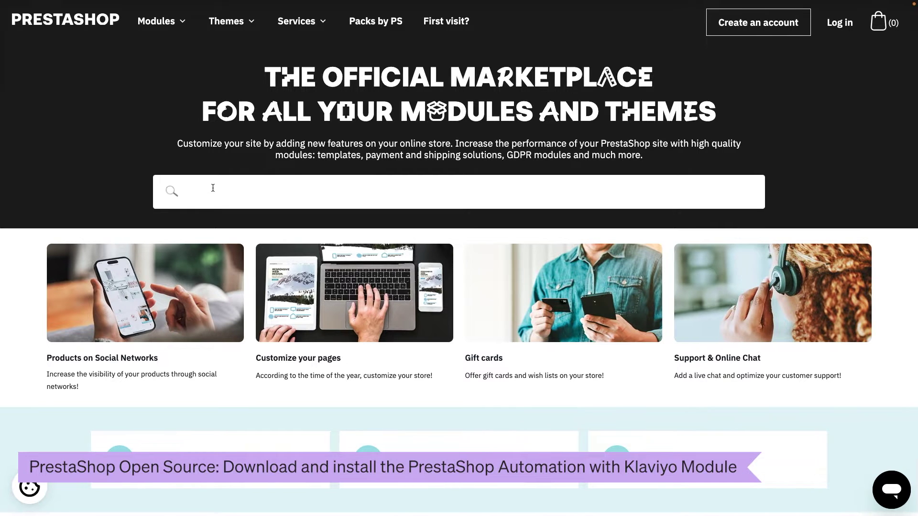
{"action": "type", "text": "prestashop automation with klaviyo"}
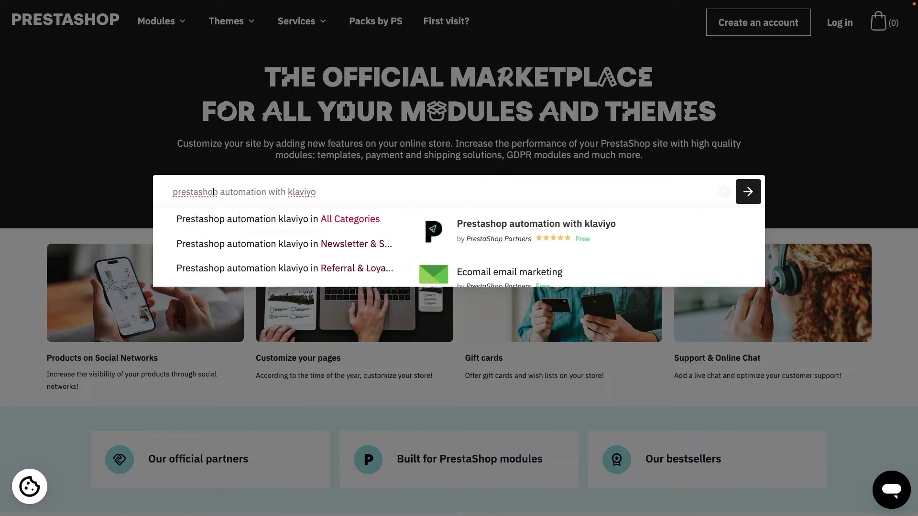
{"action": "left_click", "coordinate": [515, 239]}
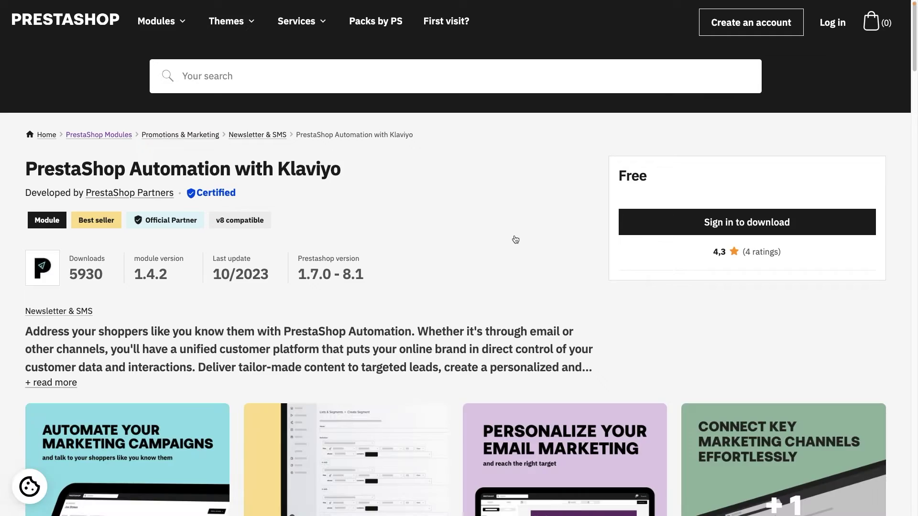
{"action": "scroll", "coordinate": [515, 240], "scroll_direction": "down", "scroll_amount": 8}
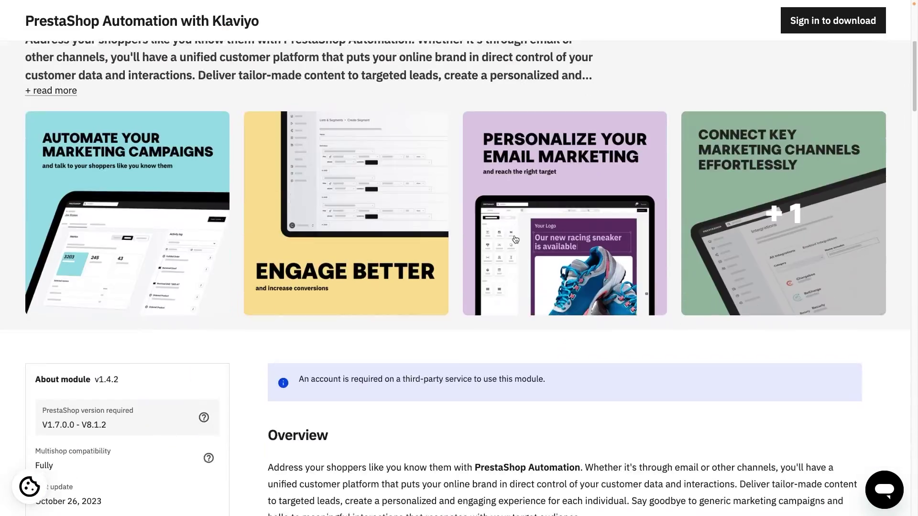
{"action": "scroll", "coordinate": [515, 239], "scroll_direction": "down", "scroll_amount": 15}
{"action": "scroll", "coordinate": [515, 239], "scroll_direction": "up", "scroll_amount": 4}
{"action": "scroll", "coordinate": [515, 239], "scroll_direction": "up", "scroll_amount": 18}
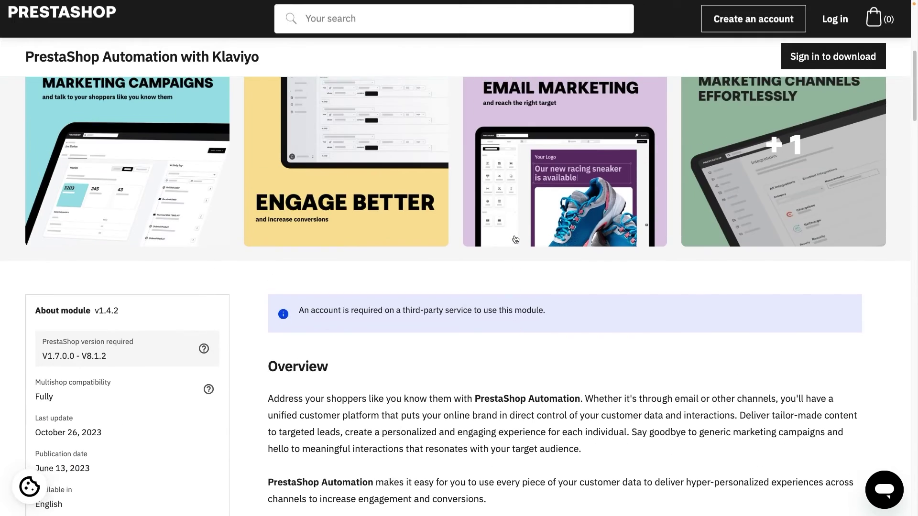
{"action": "scroll", "coordinate": [516, 240], "scroll_direction": "up", "scroll_amount": 2}
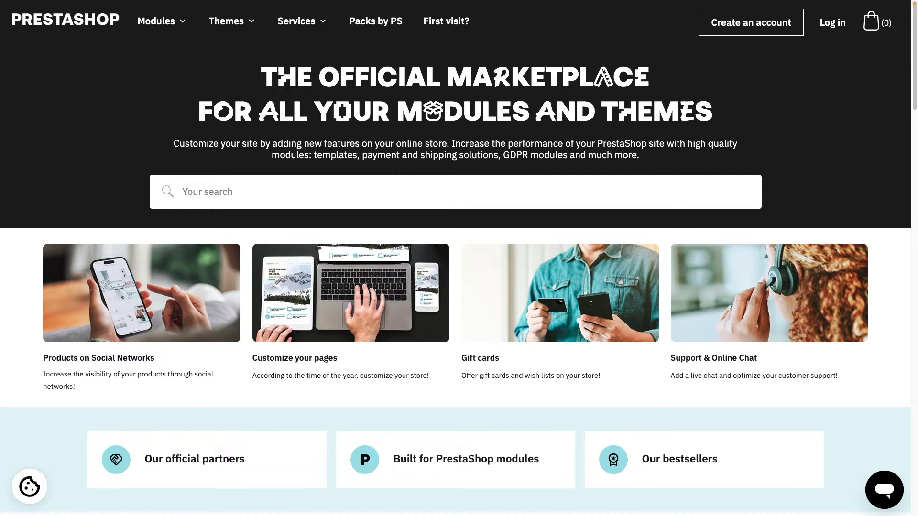
Search the marketplace for 'klaviyo' and browse the Klaviyo module page.
{"action": "left_click", "coordinate": [208, 193]}
{"action": "type", "text": "klaviyo"}
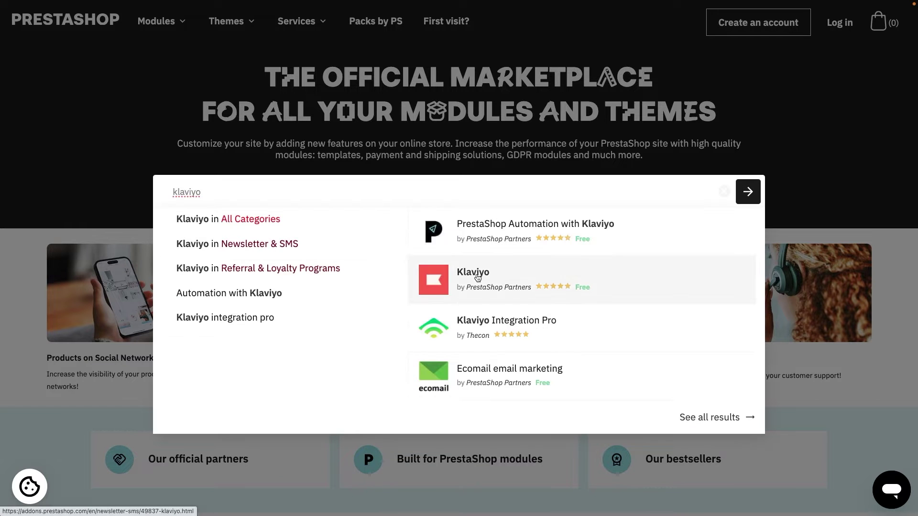
{"action": "left_click", "coordinate": [510, 287]}
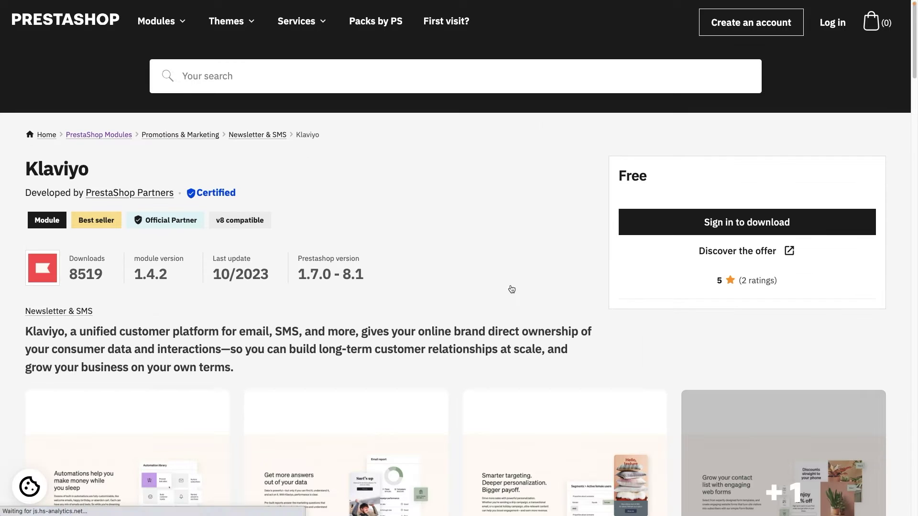
{"action": "scroll", "coordinate": [511, 289], "scroll_direction": "down", "scroll_amount": 5}
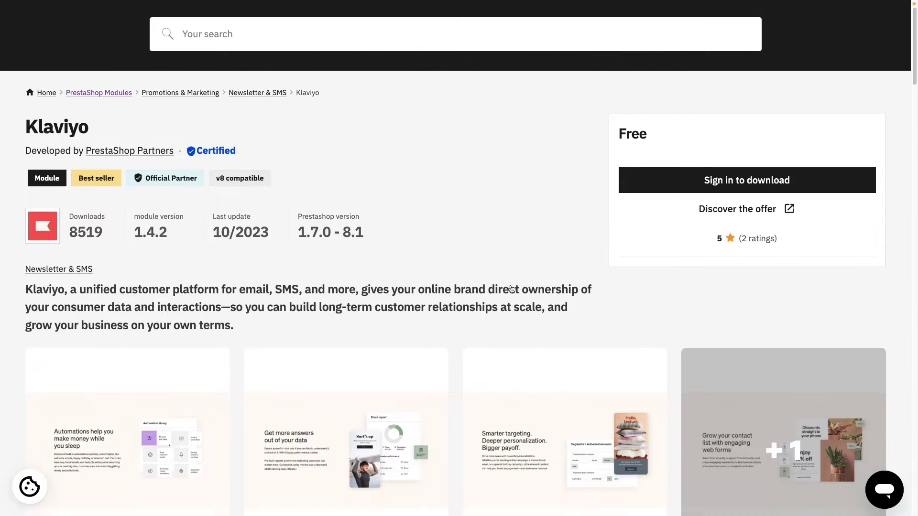
{"action": "scroll", "coordinate": [512, 289], "scroll_direction": "down", "scroll_amount": 10}
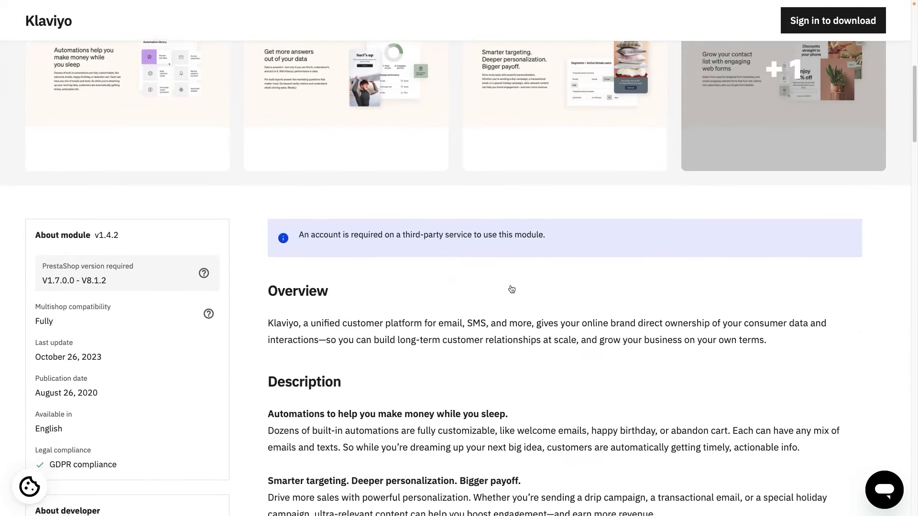
{"action": "scroll", "coordinate": [512, 289], "scroll_direction": "down", "scroll_amount": 6}
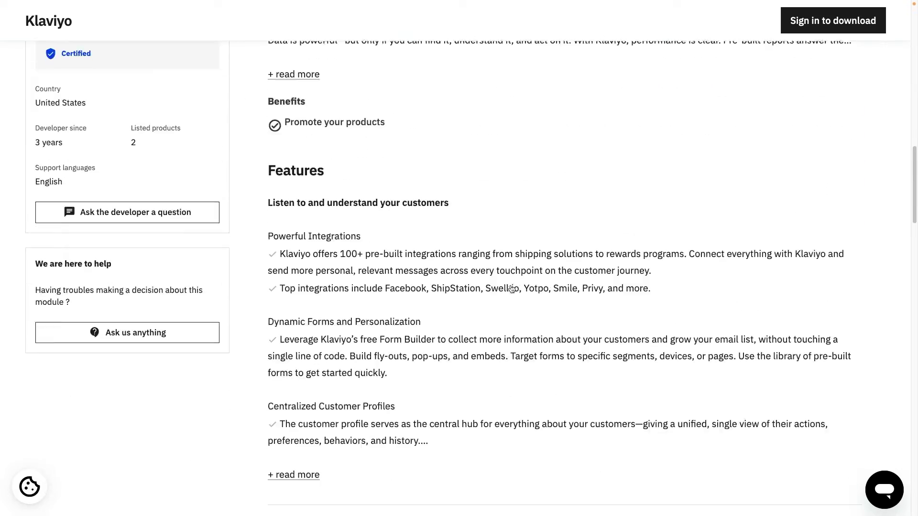
{"action": "scroll", "coordinate": [512, 290], "scroll_direction": "up", "scroll_amount": 4}
{"action": "scroll", "coordinate": [512, 290], "scroll_direction": "up", "scroll_amount": 6}
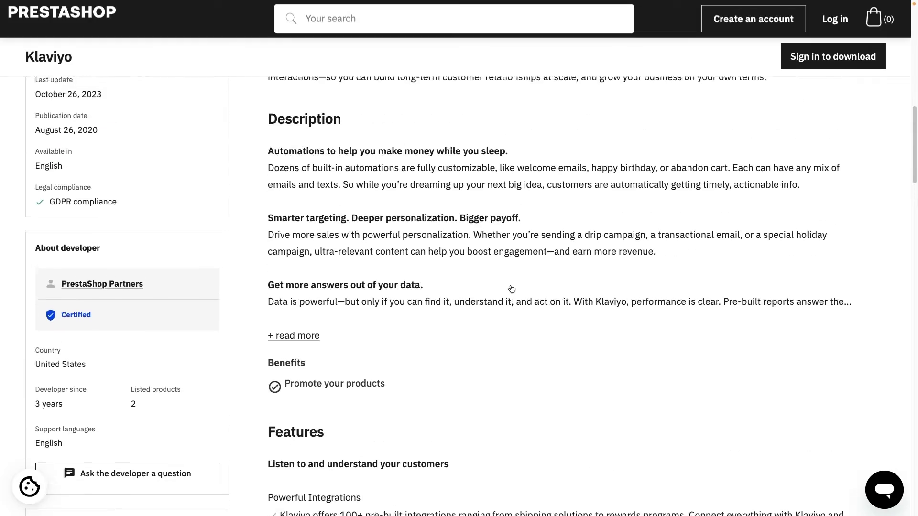
{"action": "scroll", "coordinate": [512, 290], "scroll_direction": "up", "scroll_amount": 8}
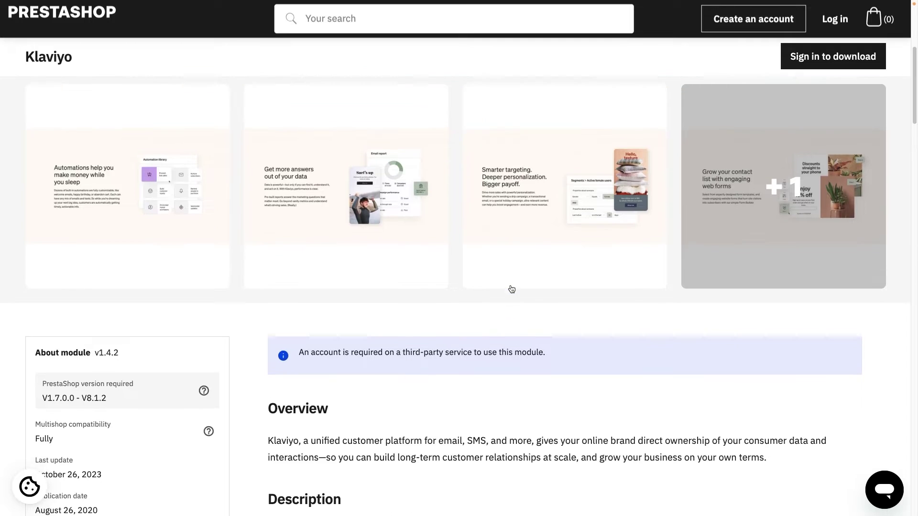
{"action": "scroll", "coordinate": [512, 290], "scroll_direction": "up", "scroll_amount": 1}
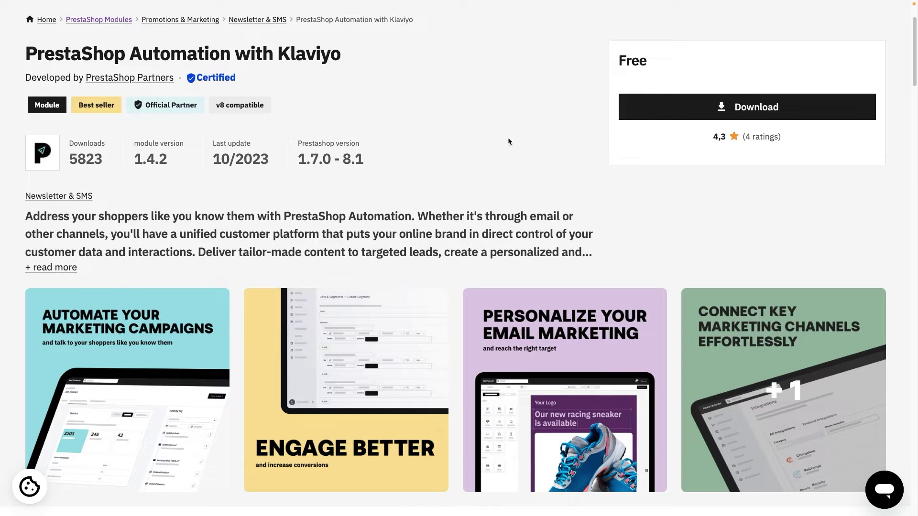
Download Klaviyo automation module v1.4.2 for PrestaShop v1.7.8.
{"action": "left_click", "coordinate": [755, 106]}
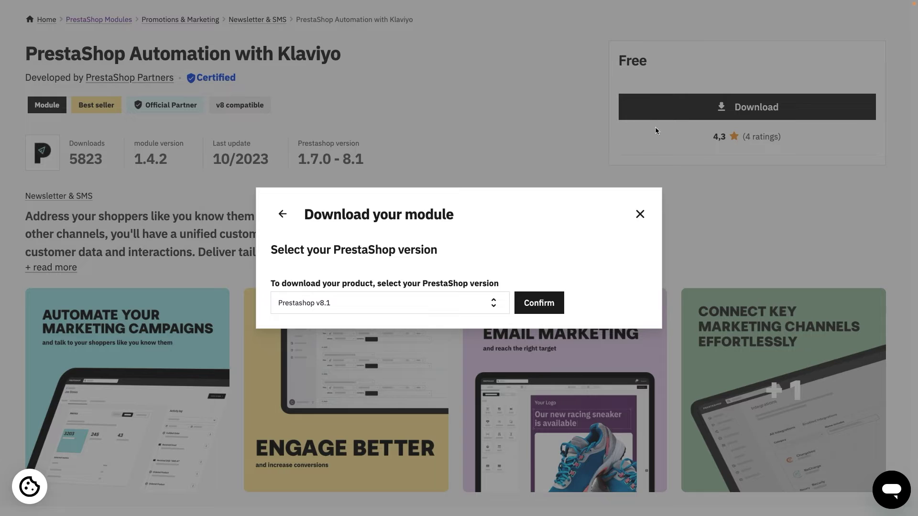
{"action": "left_click", "coordinate": [399, 301]}
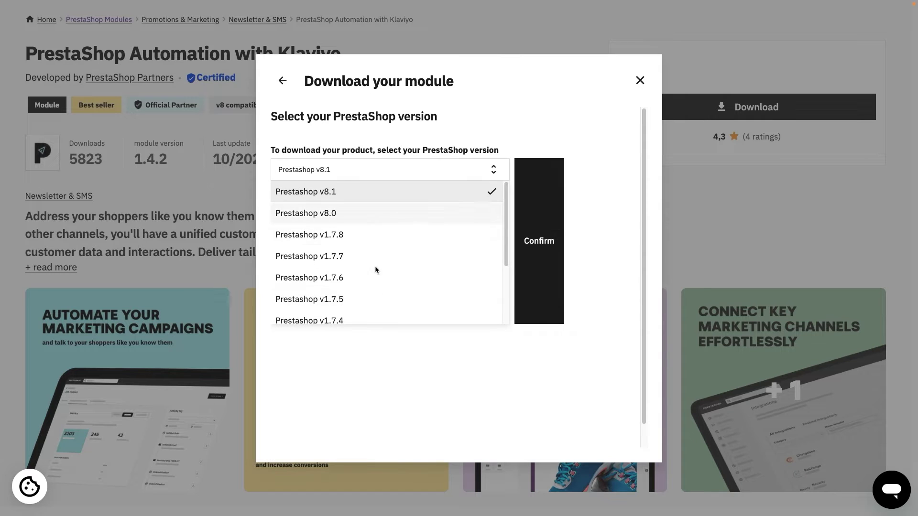
{"action": "left_click", "coordinate": [375, 234]}
{"action": "left_click", "coordinate": [534, 299]}
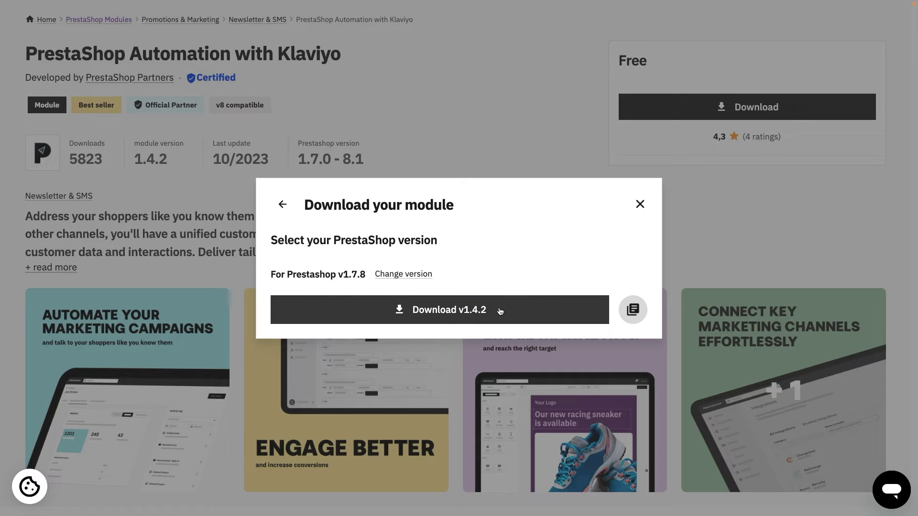
{"action": "left_click", "coordinate": [443, 311]}
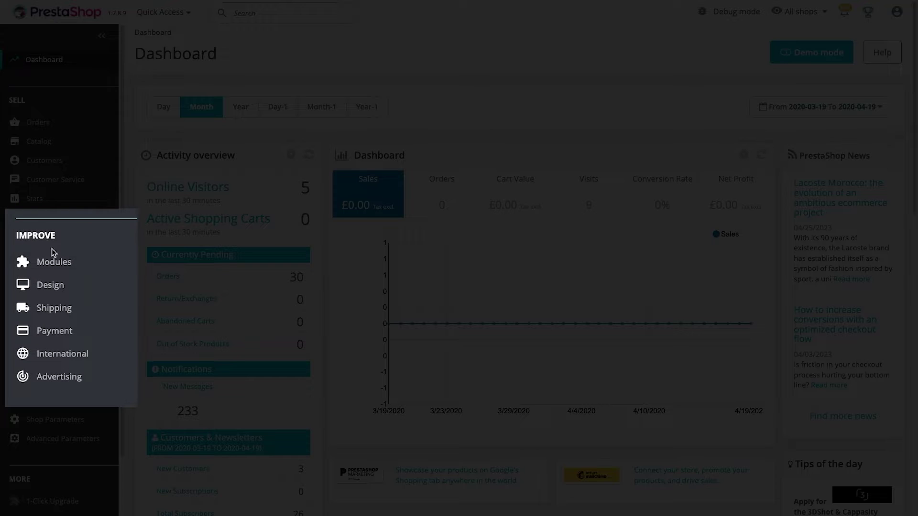
Upload the downloaded Klaviyo zip in Module Manager and open its configuration.
{"action": "mouse_move", "coordinate": [110, 264]}
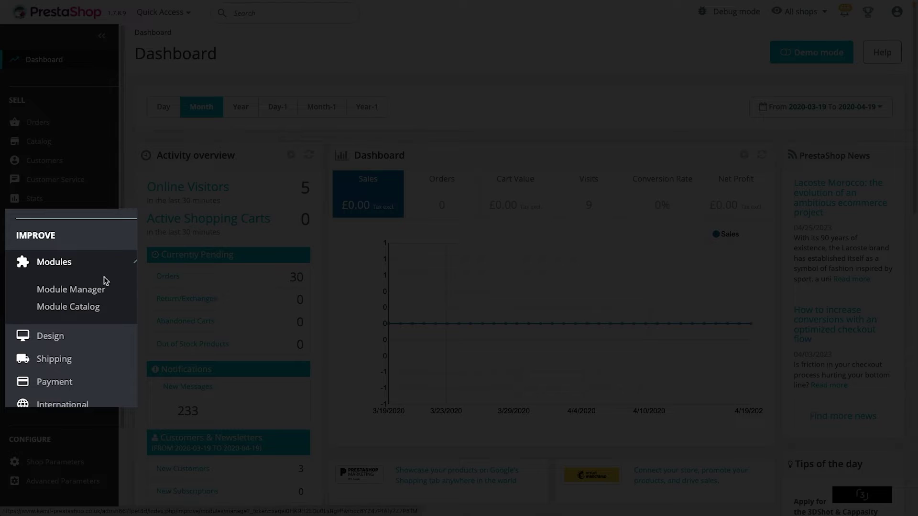
{"action": "left_click", "coordinate": [99, 291]}
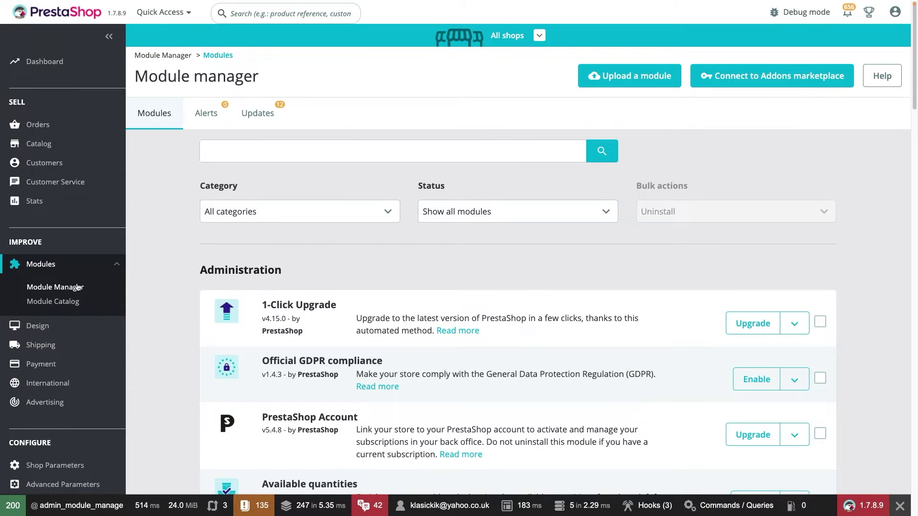
{"action": "left_click", "coordinate": [618, 74]}
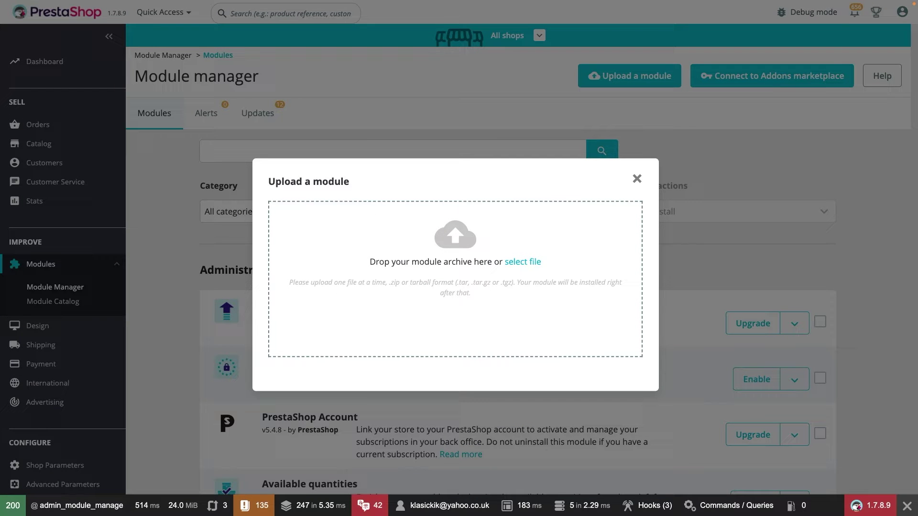
{"action": "left_click_drag", "start_coordinate": [1, 257], "coordinate": [469, 262]}
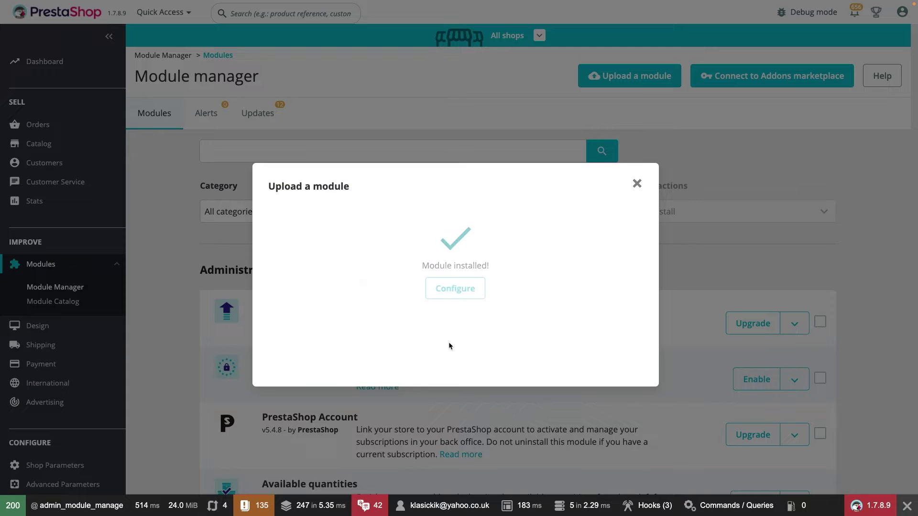
{"action": "left_click", "coordinate": [468, 295]}
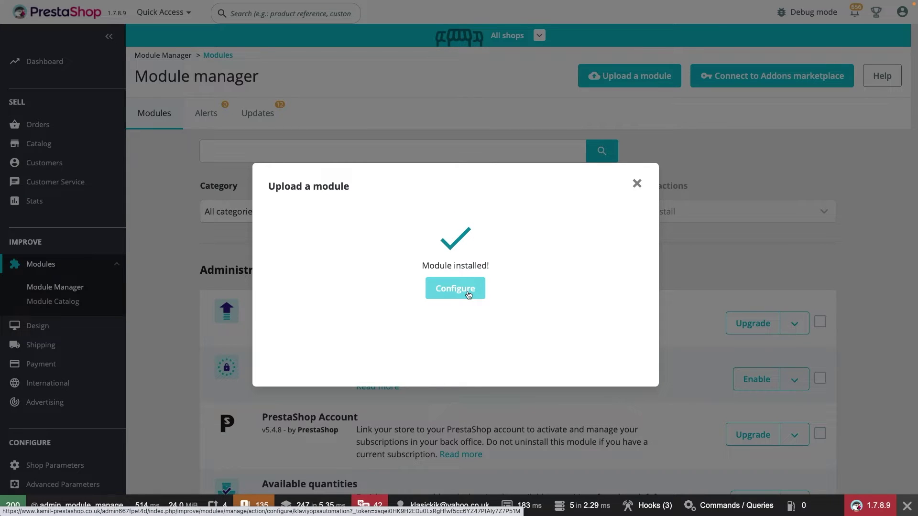
{"action": "left_click", "coordinate": [468, 295]}
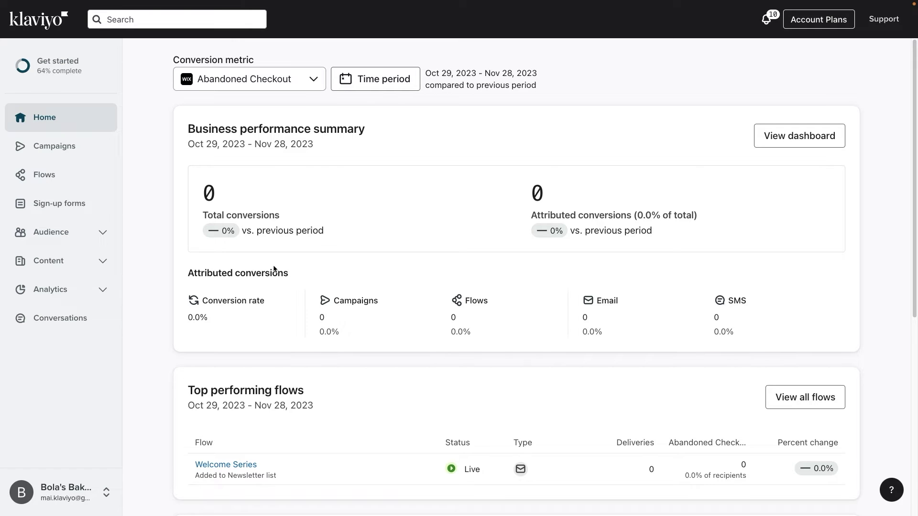
Show the API keys section of the Klaviyo account settings.
{"action": "left_click", "coordinate": [48, 495]}
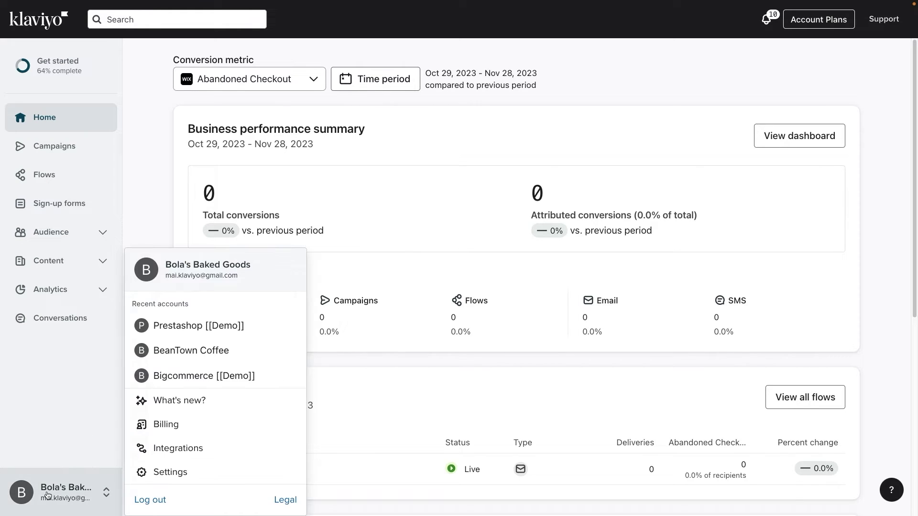
{"action": "left_click", "coordinate": [164, 474]}
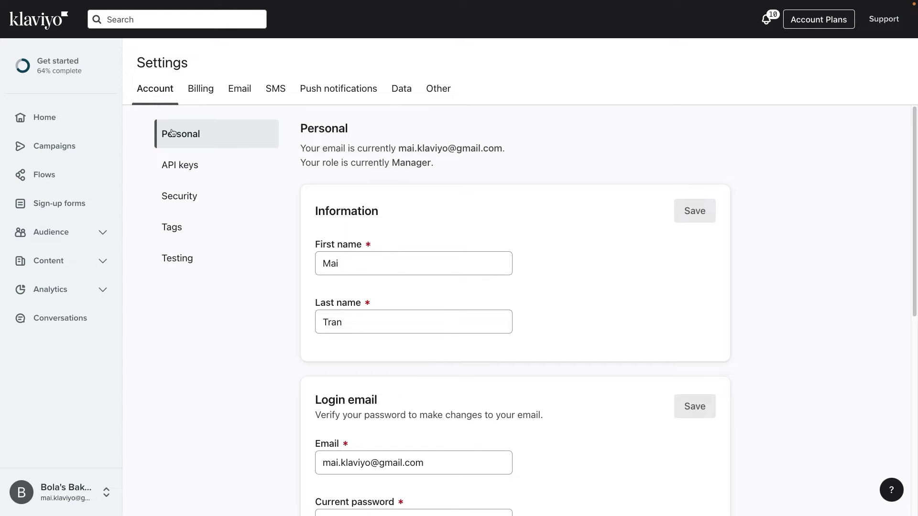
{"action": "left_click", "coordinate": [188, 170]}
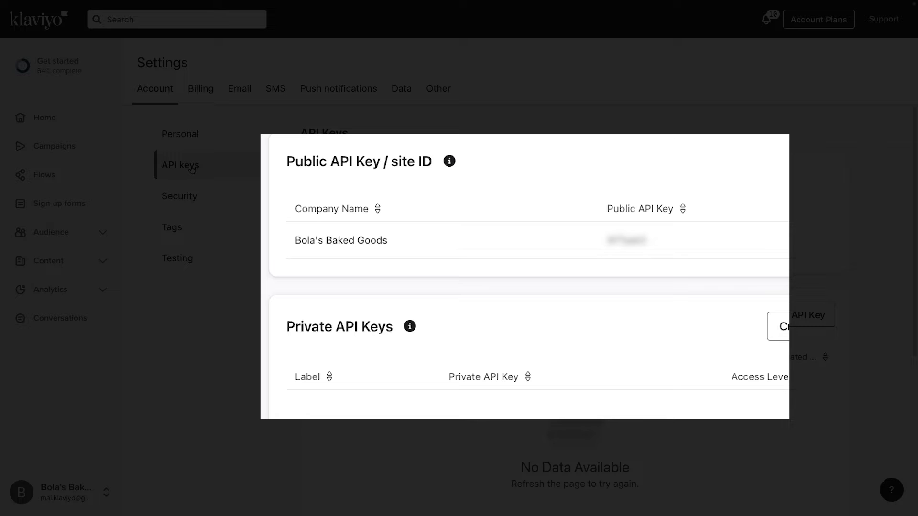
Copy the Klaviyo public API key into PrestaShop's Public API Key field.
{"action": "left_click_drag", "start_coordinate": [655, 245], "coordinate": [620, 239]}
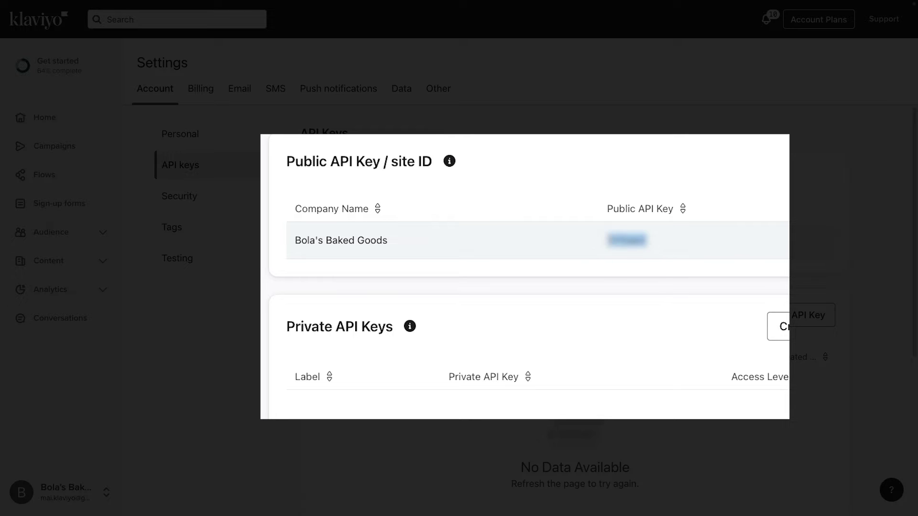
{"action": "right_click", "coordinate": [614, 237]}
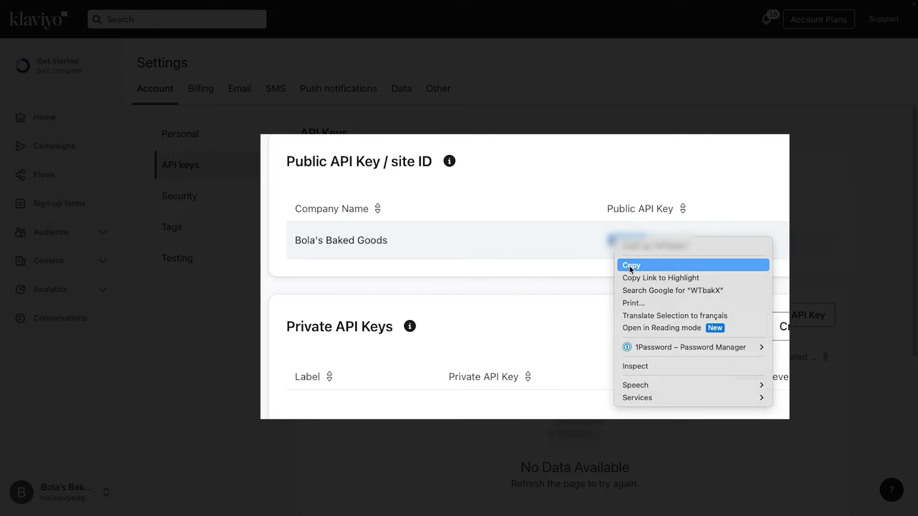
{"action": "left_click", "coordinate": [630, 266]}
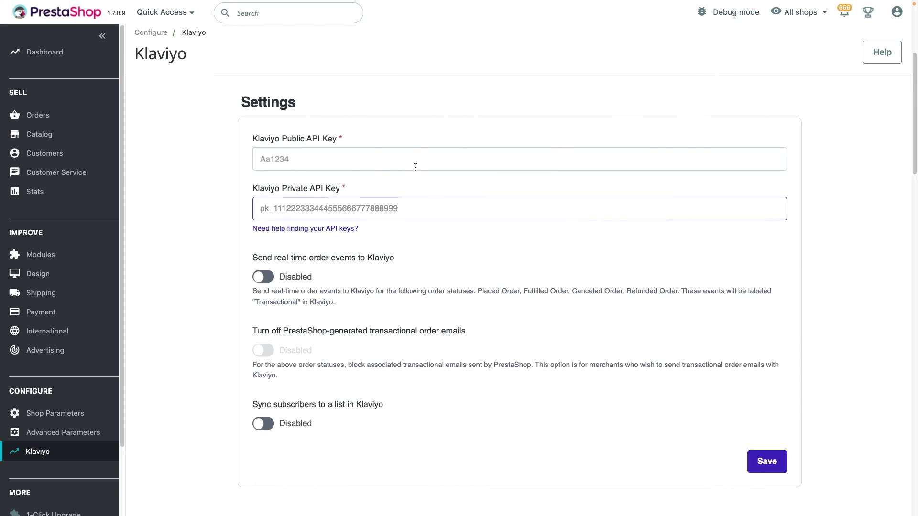
{"action": "left_click", "coordinate": [349, 159]}
{"action": "right_click", "coordinate": [349, 160]}
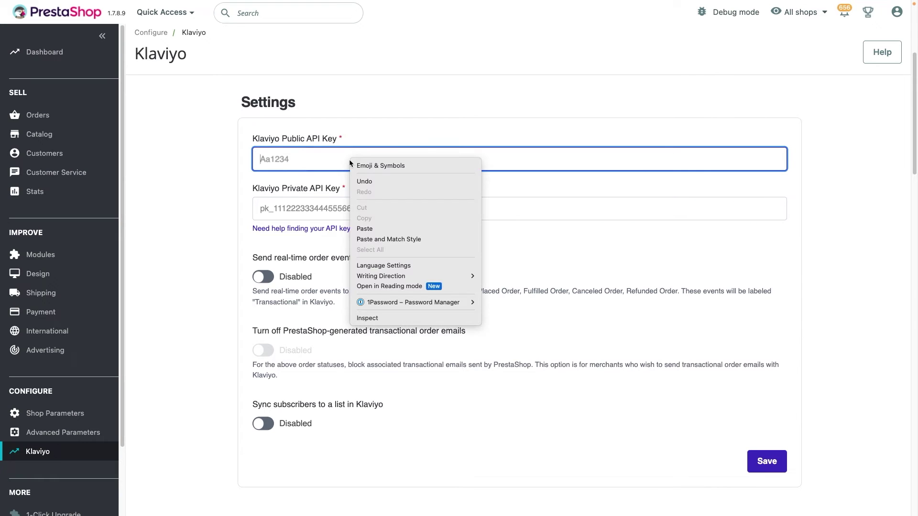
{"action": "left_click", "coordinate": [388, 229]}
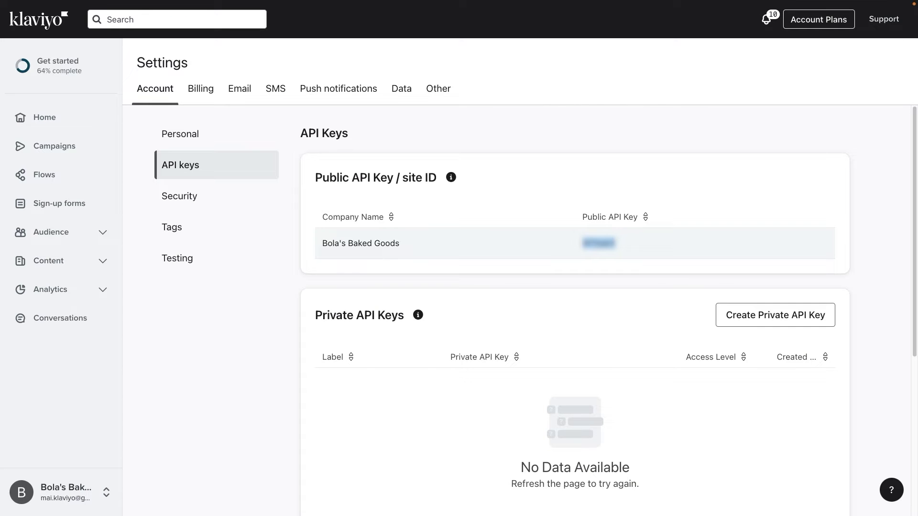
{"action": "left_click", "coordinate": [777, 320]}
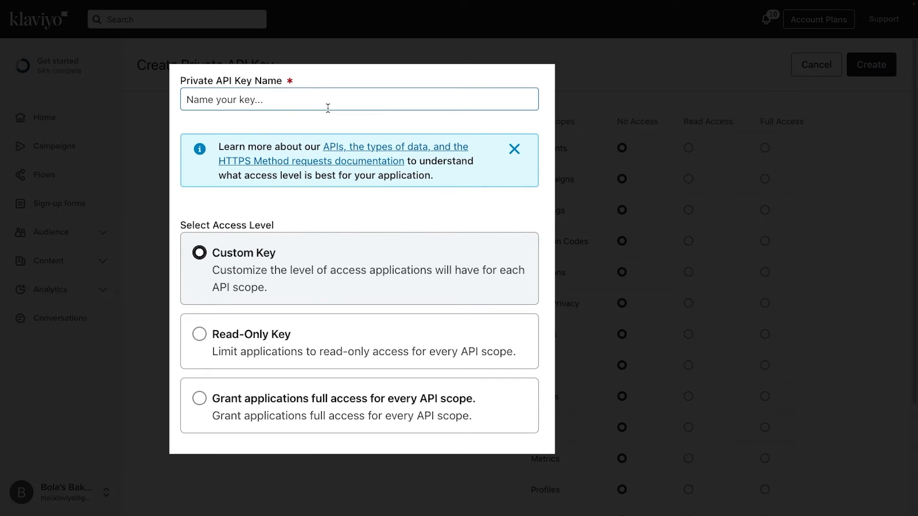
Create a full-access Klaviyo private API key named 'PRESTASHOP'.
{"action": "left_click", "coordinate": [298, 111]}
{"action": "type", "text": "PRESTASHOP"}
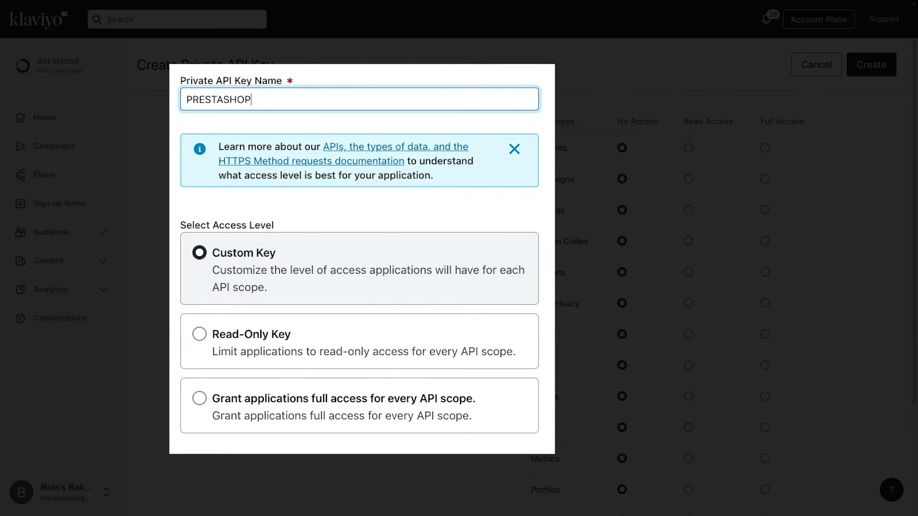
{"action": "left_click", "coordinate": [167, 225]}
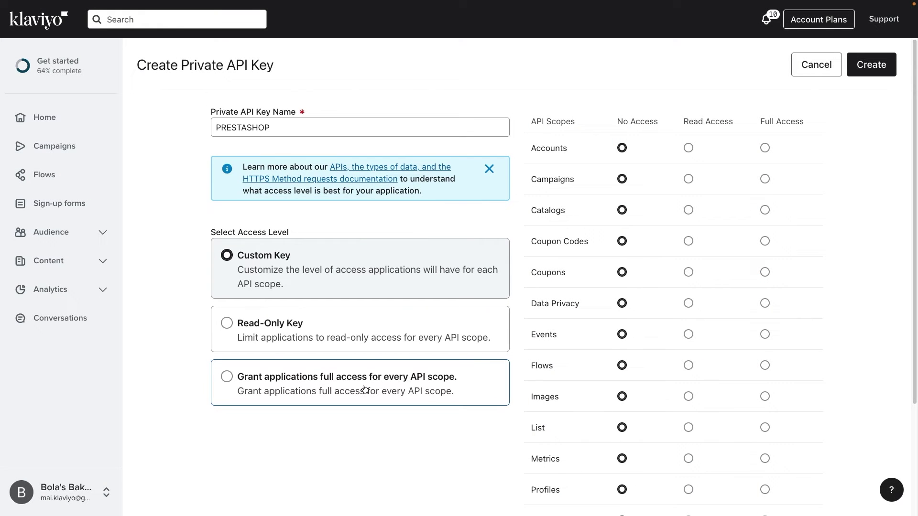
{"action": "left_click", "coordinate": [365, 390]}
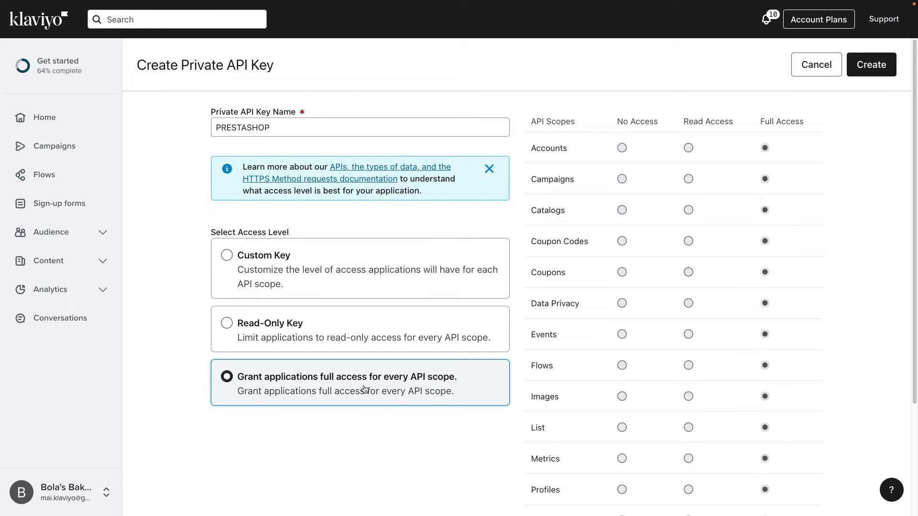
{"action": "left_click", "coordinate": [873, 63]}
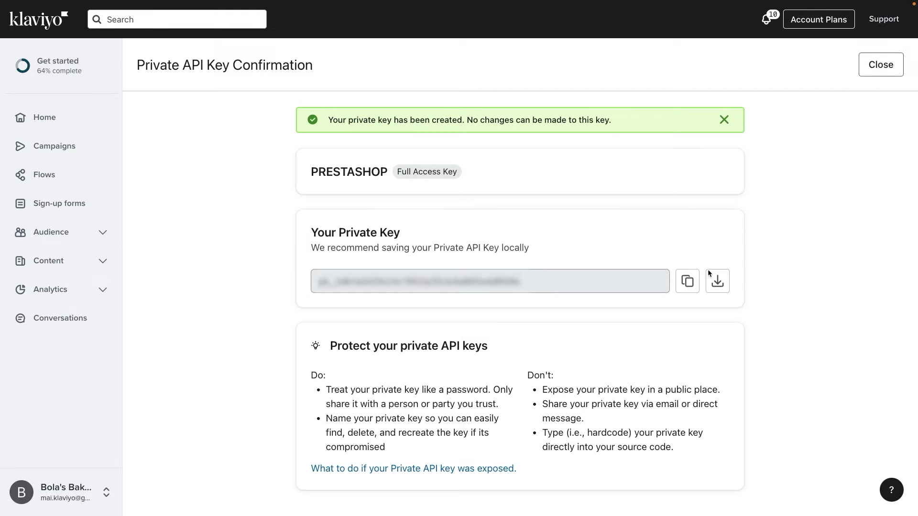
Copy the new private key and paste it into PrestaShop's Private API Key field.
{"action": "left_click", "coordinate": [681, 284]}
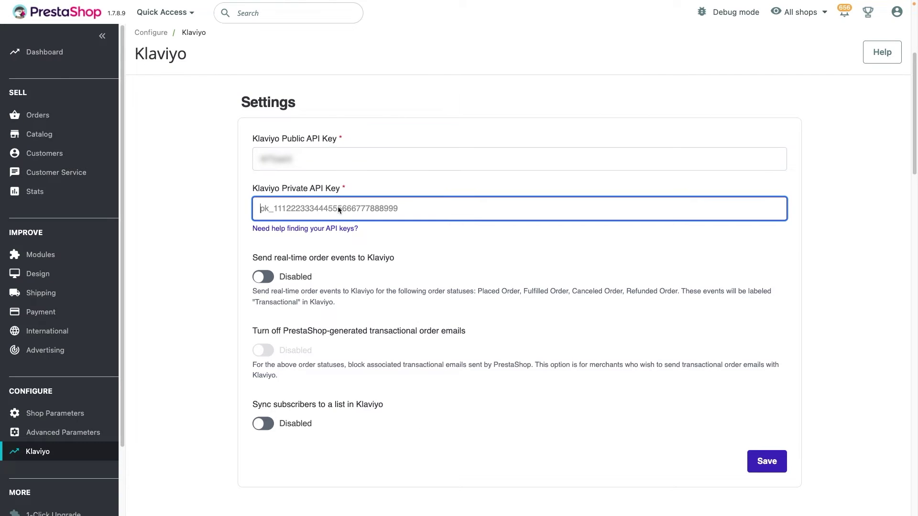
{"action": "right_click", "coordinate": [338, 207]}
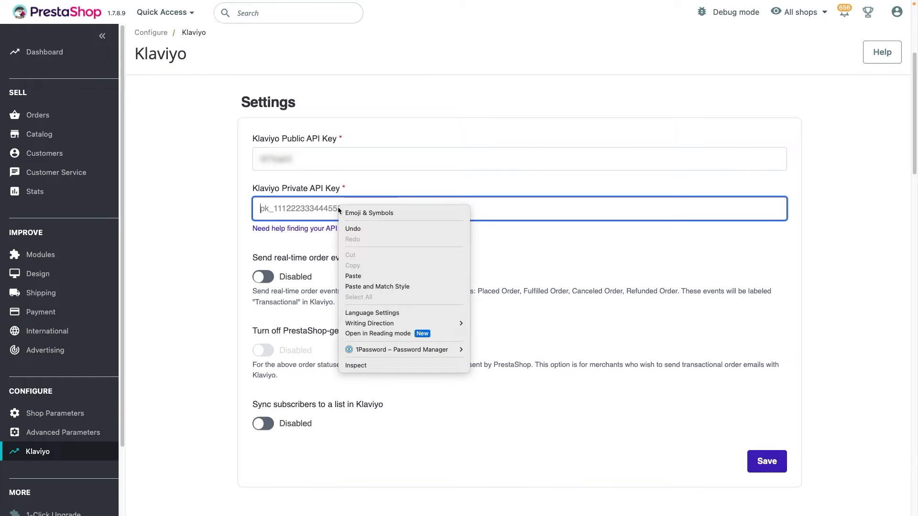
{"action": "left_click", "coordinate": [378, 277]}
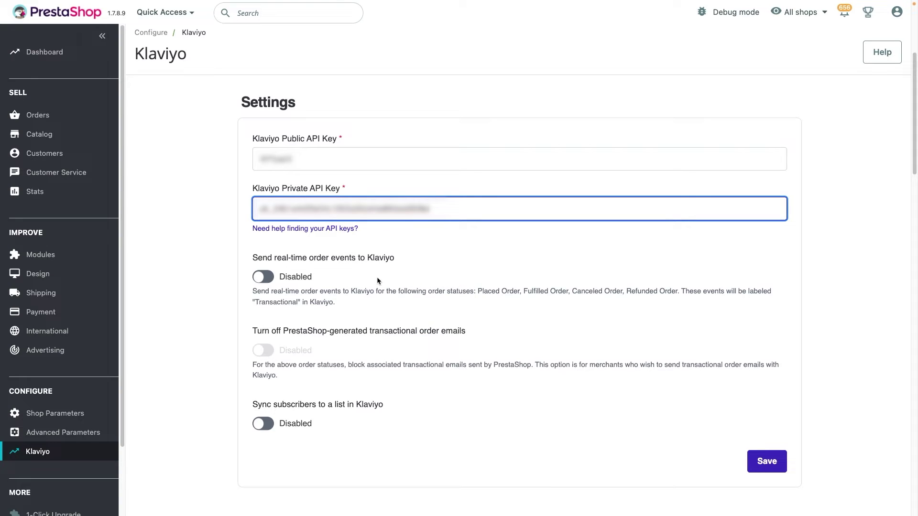
{"action": "left_click", "coordinate": [377, 277]}
{"action": "scroll", "coordinate": [377, 277], "scroll_direction": "down", "scroll_amount": 1}
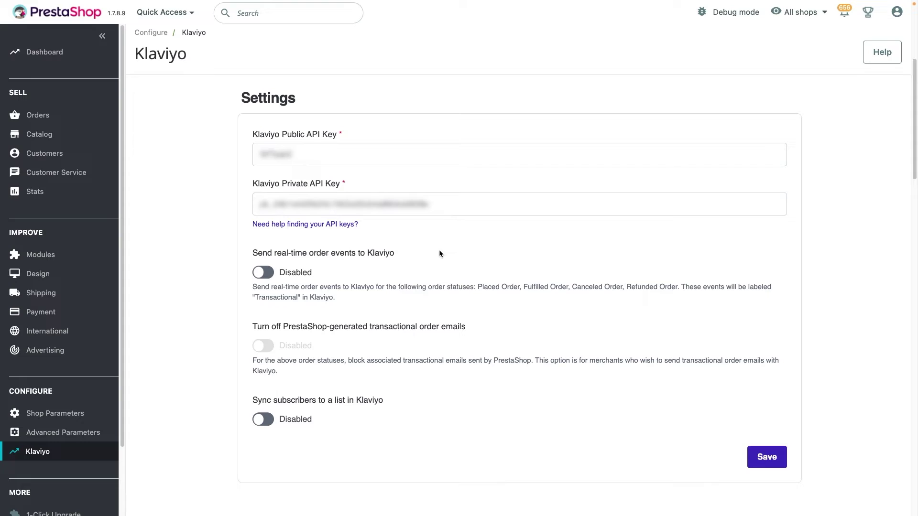
Enable sending real-time order events to Klaviyo.
{"action": "left_click_drag", "start_coordinate": [395, 253], "coordinate": [254, 258]}
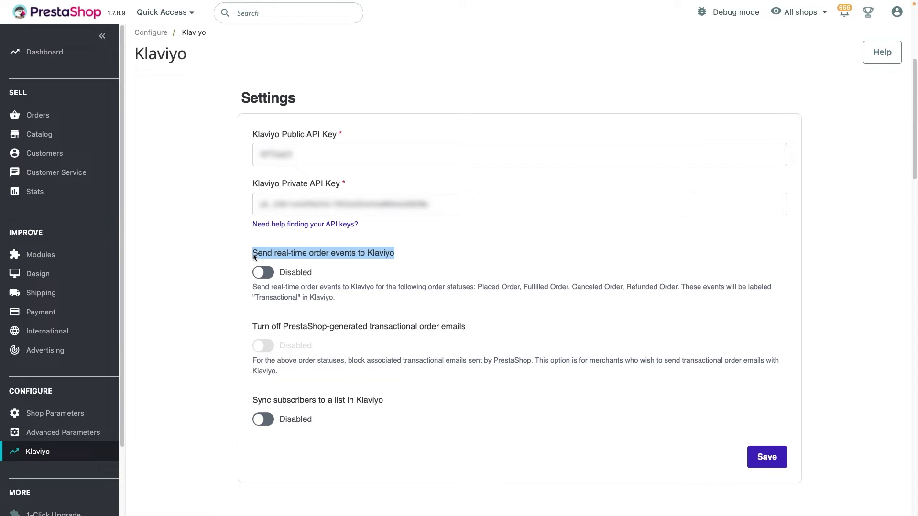
{"action": "left_click", "coordinate": [368, 245]}
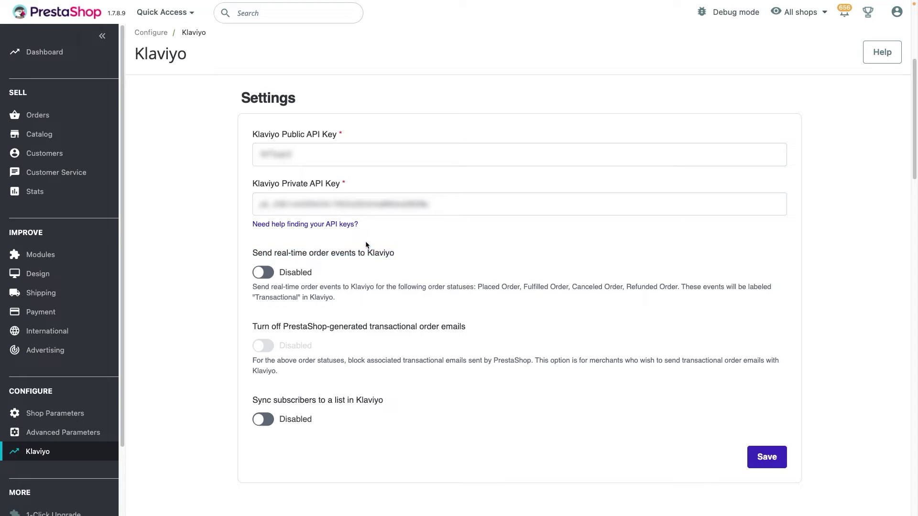
{"action": "left_click", "coordinate": [272, 277]}
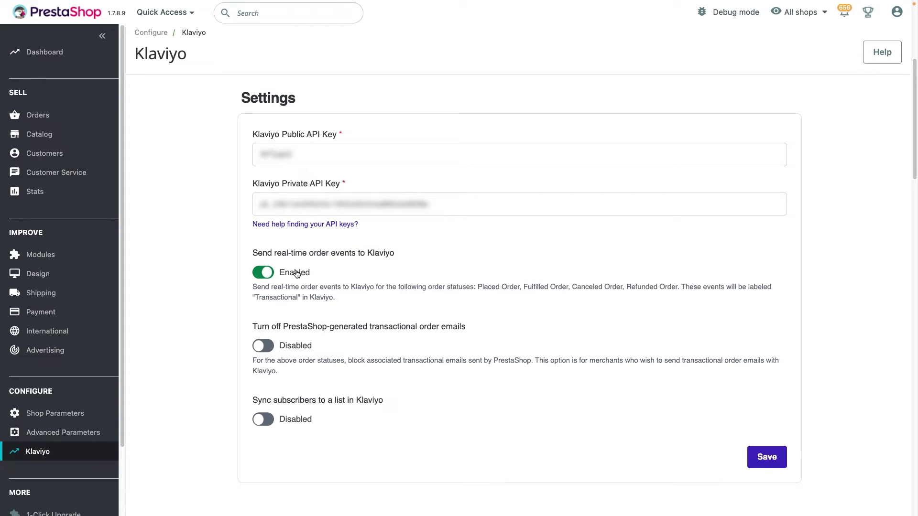
Review the transactional order emails option, leaving PrestaShop's emails switched on.
{"action": "left_click_drag", "start_coordinate": [471, 327], "coordinate": [254, 328]}
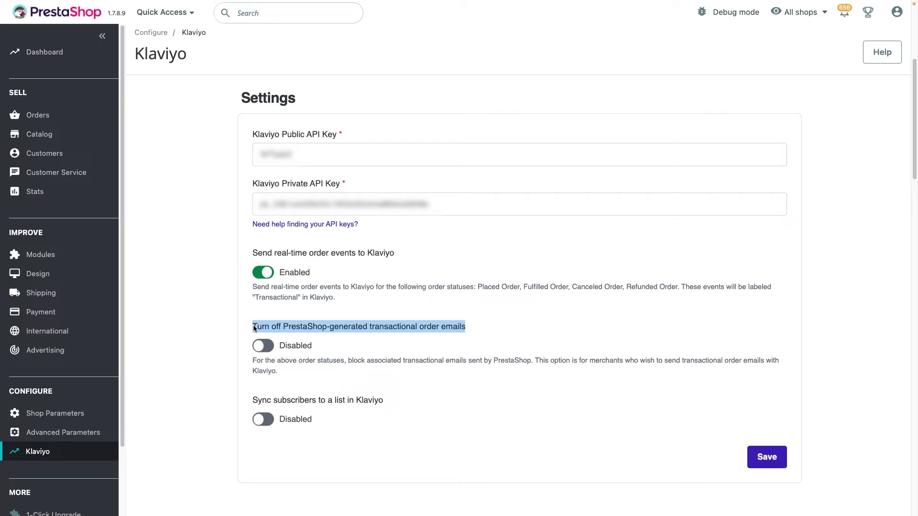
{"action": "left_click", "coordinate": [493, 323]}
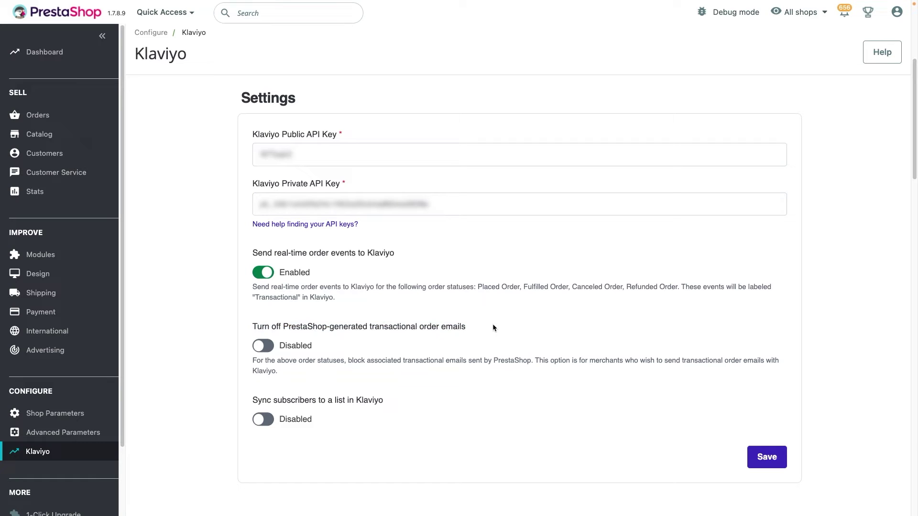
{"action": "left_click", "coordinate": [268, 348]}
{"action": "double_click", "coordinate": [353, 361]}
{"action": "left_click_drag", "start_coordinate": [375, 362], "coordinate": [533, 364]}
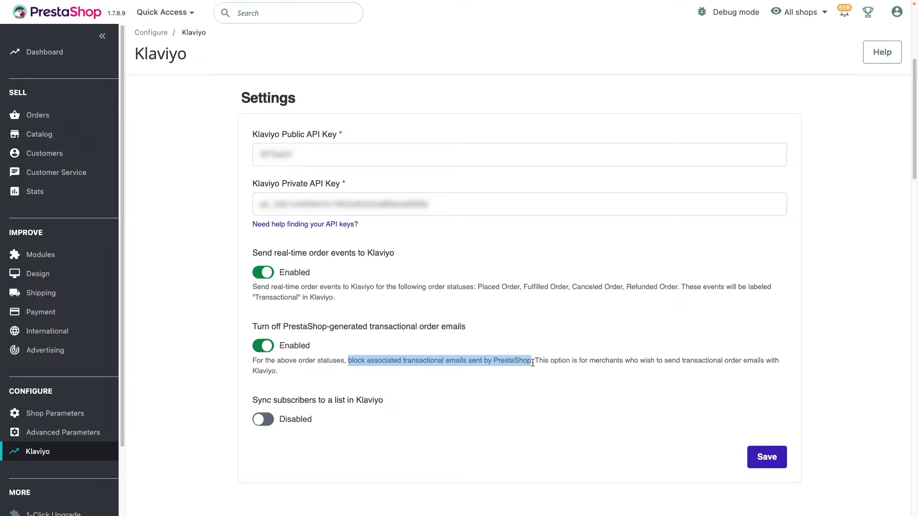
{"action": "left_click", "coordinate": [509, 343]}
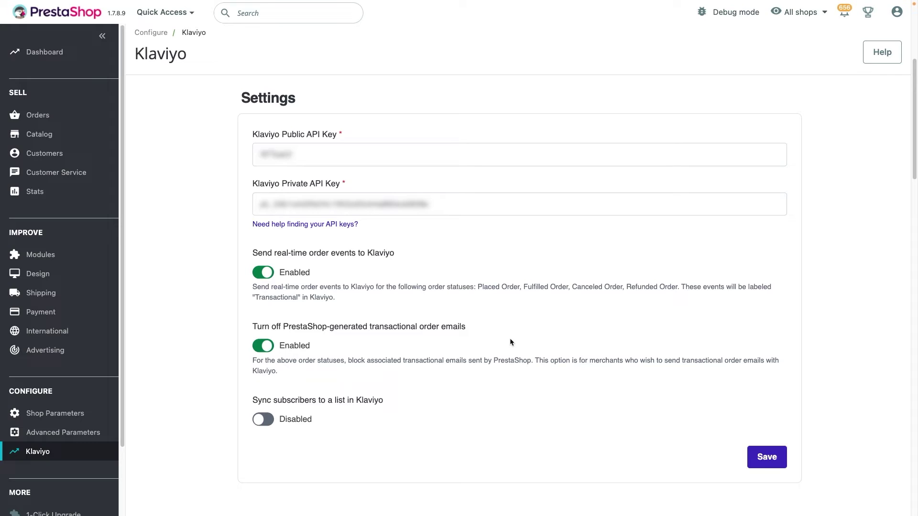
{"action": "left_click", "coordinate": [269, 347]}
Enable syncing subscribers to a Klaviyo list and save the module settings.
{"action": "left_click_drag", "start_coordinate": [389, 401], "coordinate": [252, 404]}
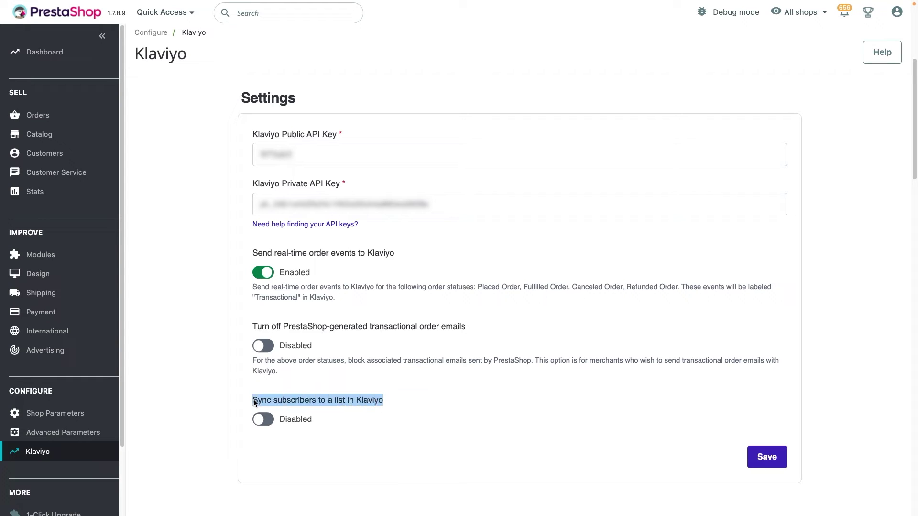
{"action": "left_click", "coordinate": [301, 403]}
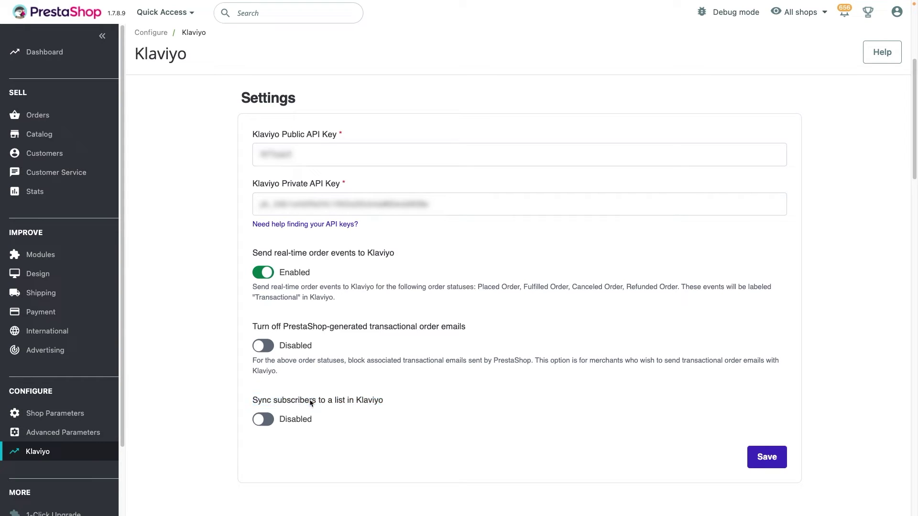
{"action": "left_click", "coordinate": [268, 424]}
{"action": "left_click", "coordinate": [764, 457]}
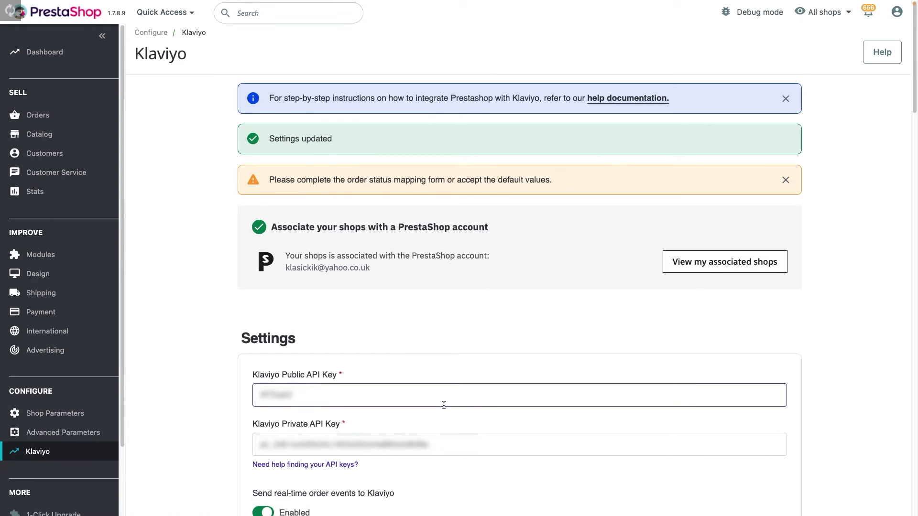
Pick Newsletter in the Klaviyo Subscriber List dropdown and save it.
{"action": "scroll", "coordinate": [443, 404], "scroll_direction": "down", "scroll_amount": 3}
{"action": "scroll", "coordinate": [443, 404], "scroll_direction": "down", "scroll_amount": 7}
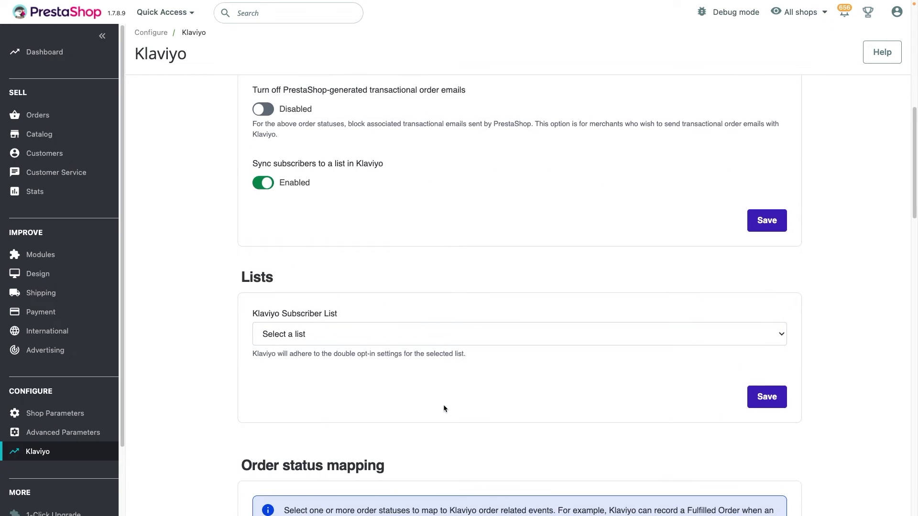
{"action": "left_click_drag", "start_coordinate": [252, 314], "coordinate": [342, 317]}
{"action": "left_click", "coordinate": [338, 332]}
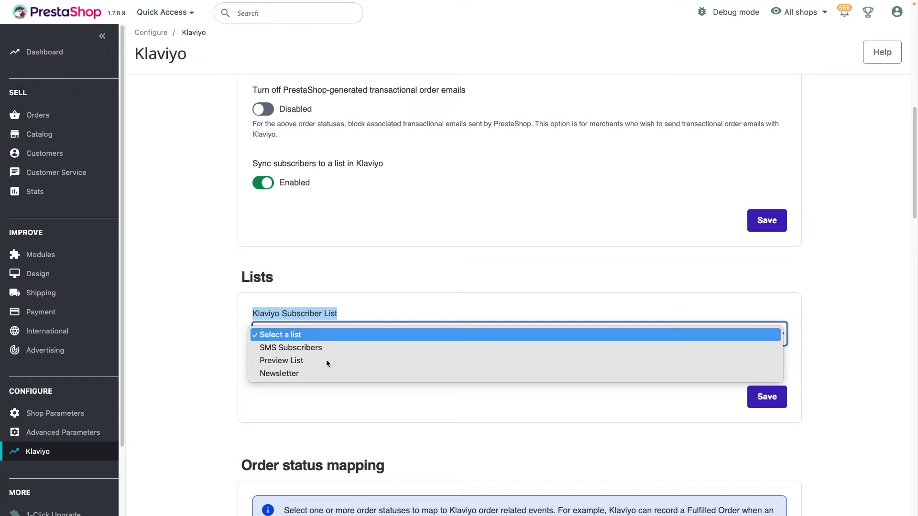
{"action": "left_click", "coordinate": [320, 369]}
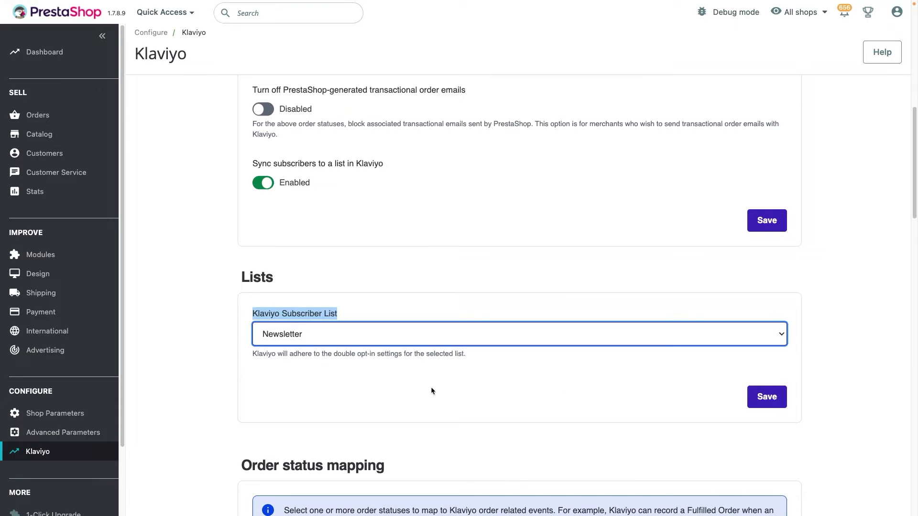
{"action": "left_click", "coordinate": [774, 396]}
{"action": "left_click", "coordinate": [774, 396]}
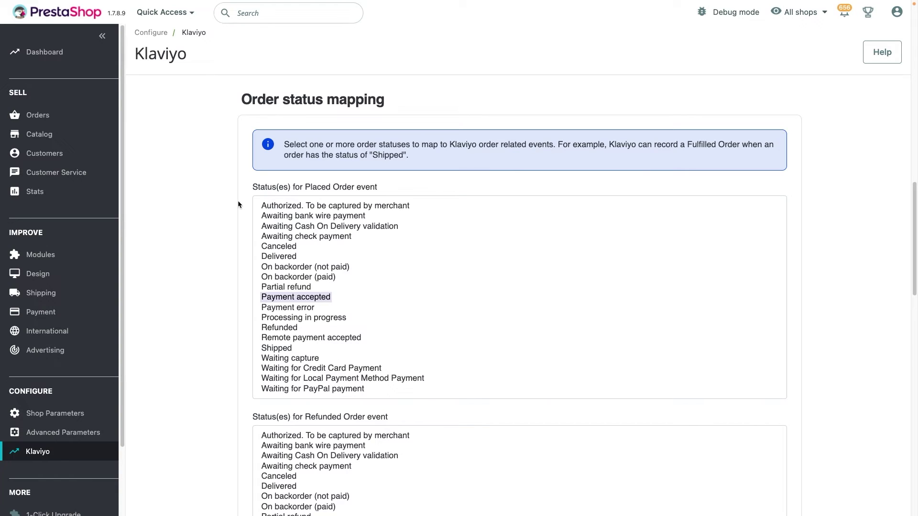
Narrow the Fulfilled Order event's statuses down to Shipped only.
{"action": "scroll", "coordinate": [238, 205], "scroll_direction": "down", "scroll_amount": 3}
{"action": "scroll", "coordinate": [238, 205], "scroll_direction": "down", "scroll_amount": 5}
{"action": "scroll", "coordinate": [238, 205], "scroll_direction": "down", "scroll_amount": 4}
{"action": "scroll", "coordinate": [238, 205], "scroll_direction": "down", "scroll_amount": 1}
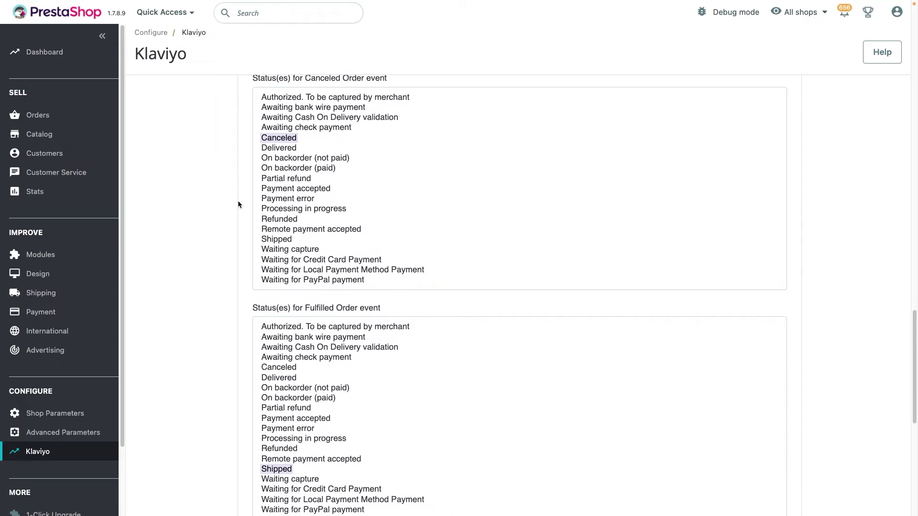
{"action": "scroll", "coordinate": [239, 205], "scroll_direction": "down", "scroll_amount": 1}
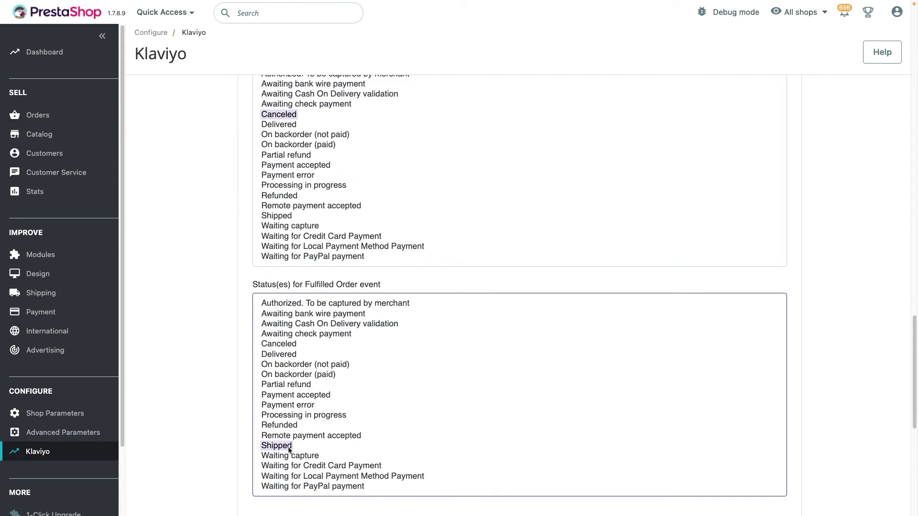
{"action": "left_click", "coordinate": [287, 345], "text": "super"}
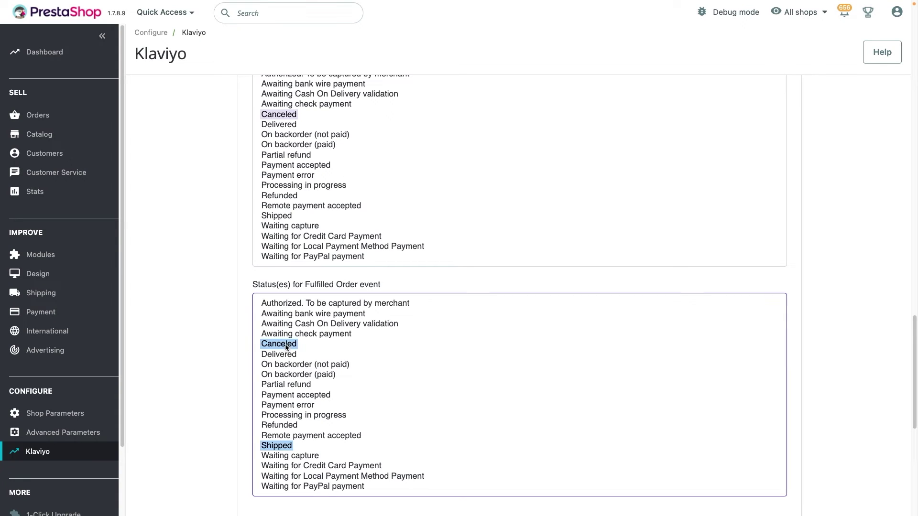
{"action": "left_click", "coordinate": [287, 355], "text": "super"}
{"action": "left_click", "coordinate": [289, 365], "text": "super"}
{"action": "left_click", "coordinate": [289, 375], "text": "super"}
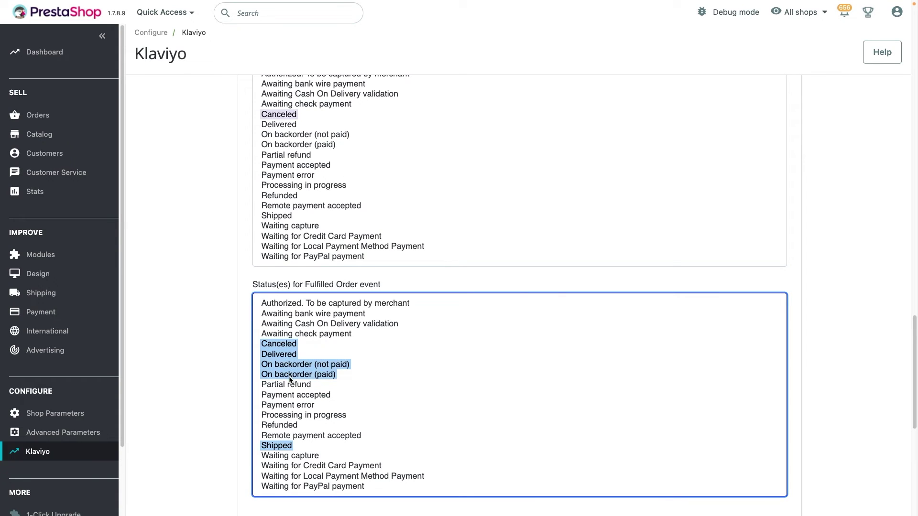
{"action": "left_click", "coordinate": [290, 377], "text": "super"}
{"action": "left_click", "coordinate": [289, 365], "text": "super"}
{"action": "left_click", "coordinate": [289, 355], "text": "super"}
{"action": "left_click", "coordinate": [289, 345], "text": "super"}
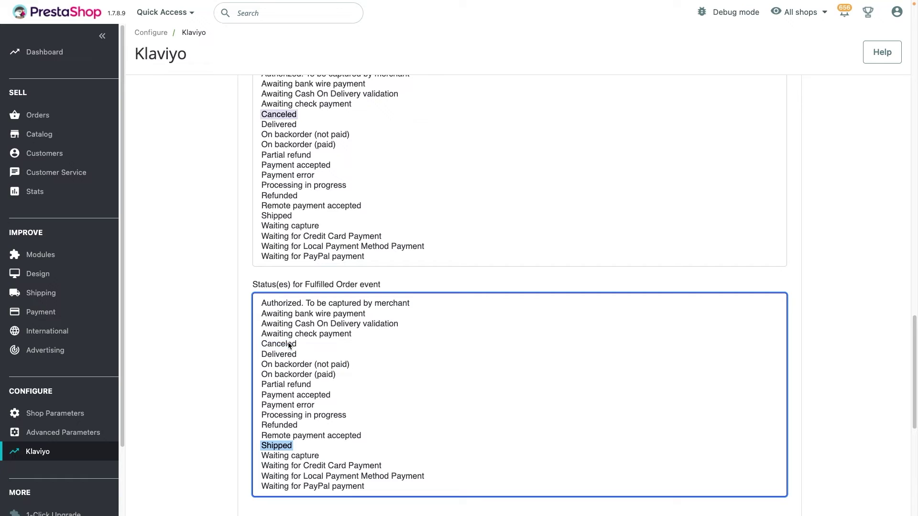
{"action": "left_click", "coordinate": [289, 345], "text": "super"}
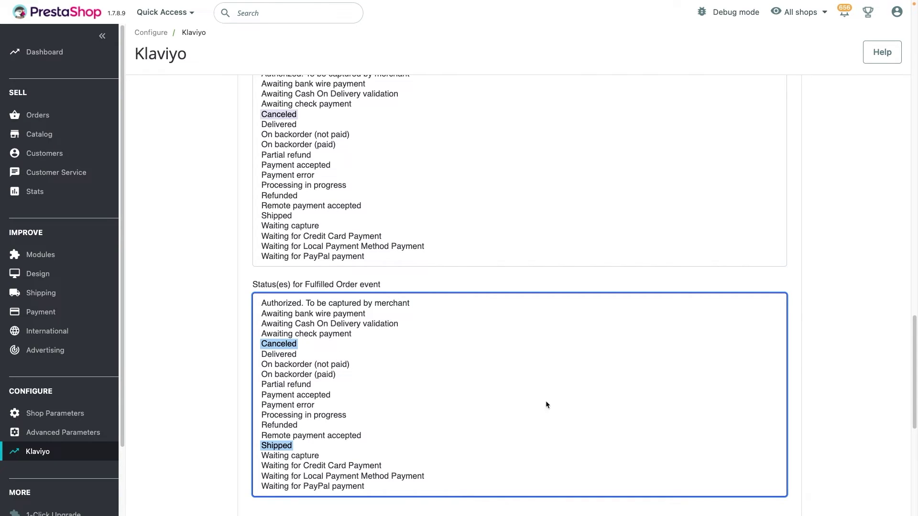
Save the corrected order status mapping.
{"action": "scroll", "coordinate": [739, 412], "scroll_direction": "down", "scroll_amount": 2}
{"action": "left_click", "coordinate": [776, 457]}
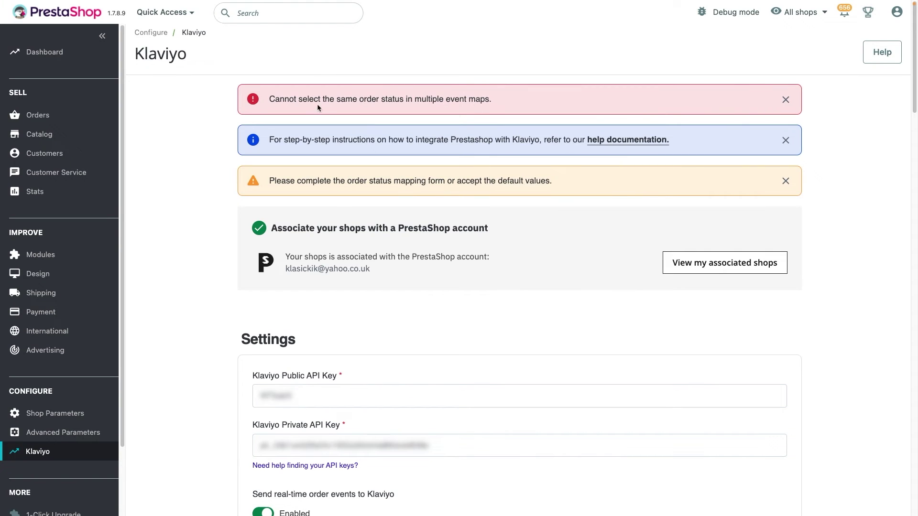
{"action": "scroll", "coordinate": [523, 302], "scroll_direction": "down", "scroll_amount": 20}
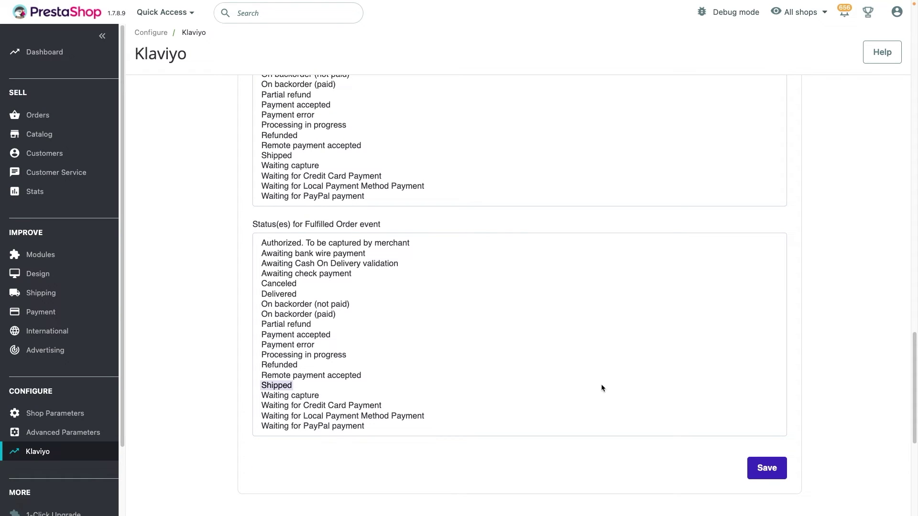
{"action": "left_click", "coordinate": [773, 471]}
Confirm the mapping save, then reach Klaviyo's Integrations page through the account menu.
{"action": "left_click", "coordinate": [773, 471]}
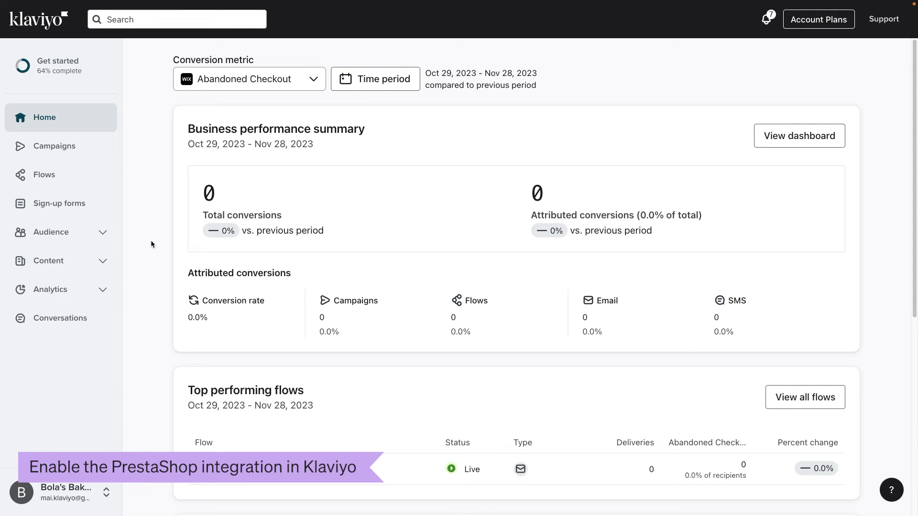
{"action": "left_click", "coordinate": [63, 494]}
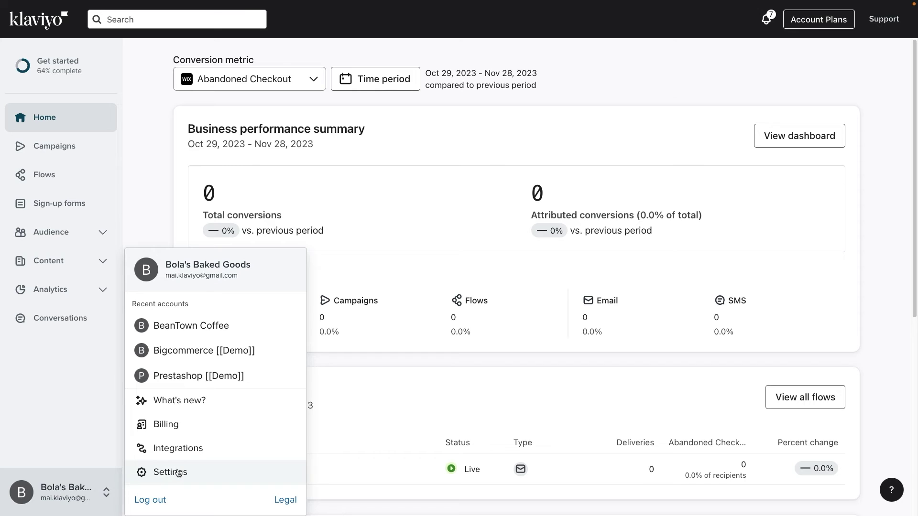
{"action": "left_click", "coordinate": [175, 454]}
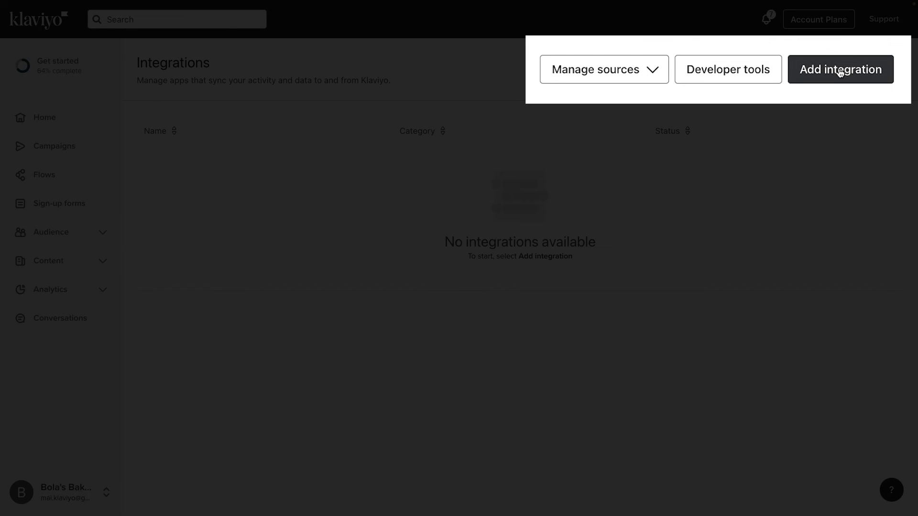
Add the PrestaShop integration found by searching 'prestashop' and begin connecting it.
{"action": "left_click", "coordinate": [840, 73]}
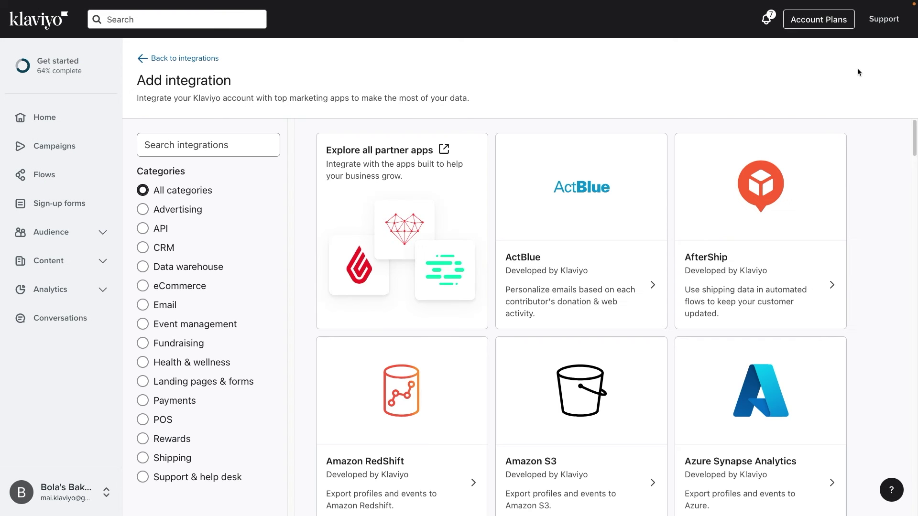
{"action": "left_click", "coordinate": [175, 145]}
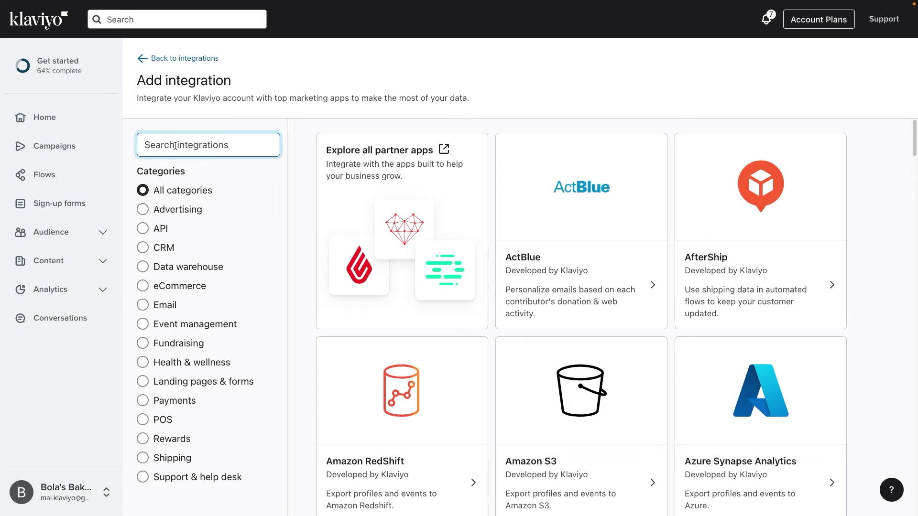
{"action": "type", "text": "prestashop"}
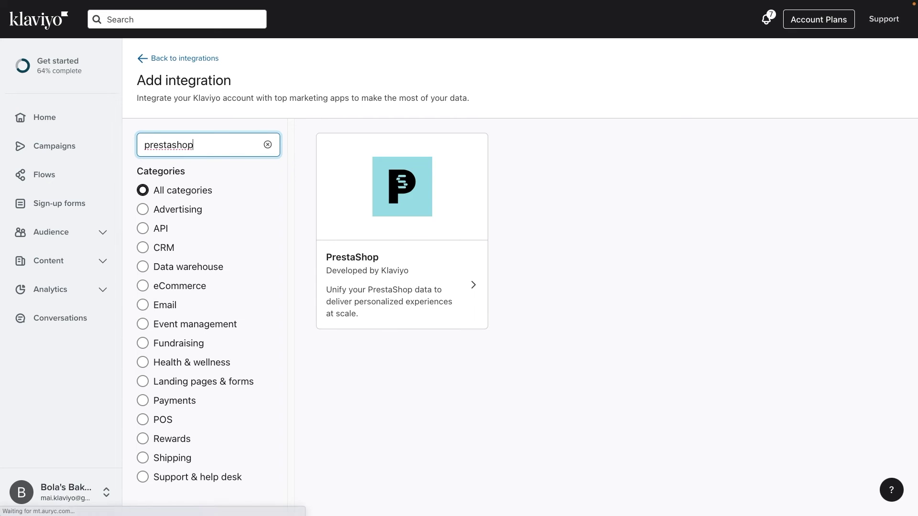
{"action": "left_click", "coordinate": [413, 190]}
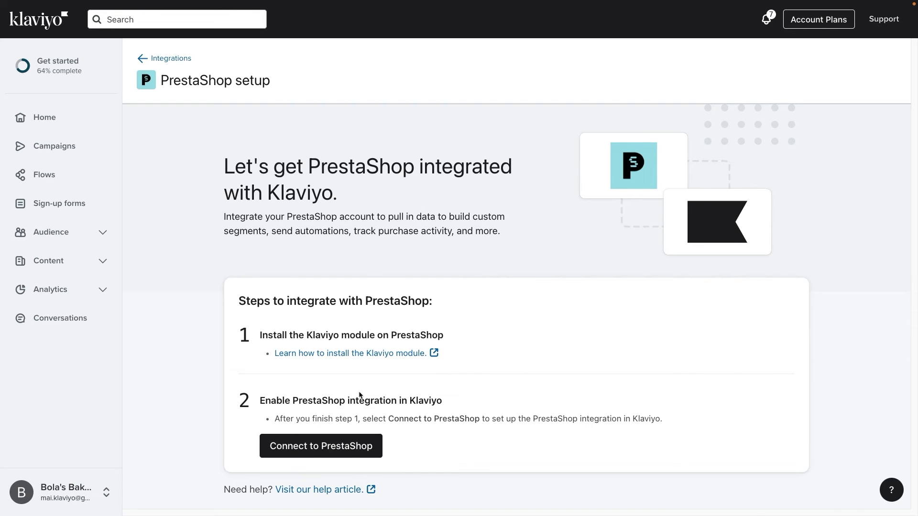
{"action": "left_click", "coordinate": [334, 451]}
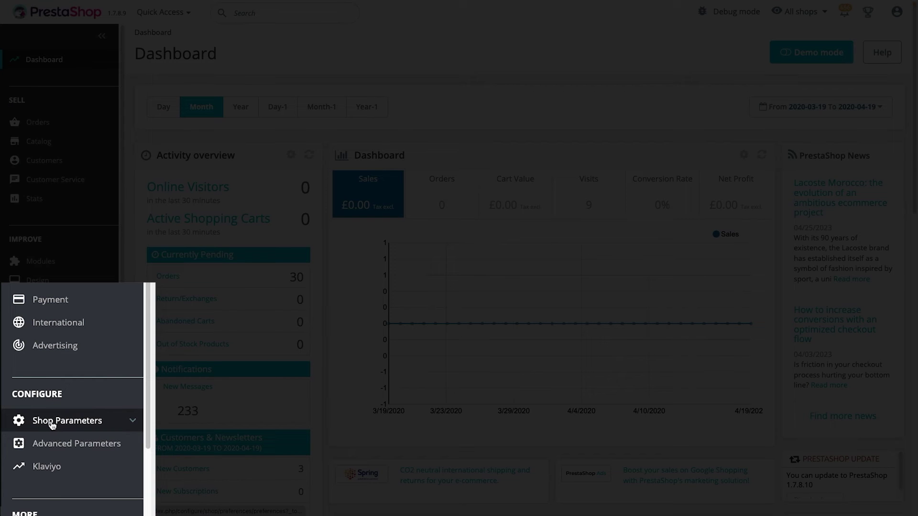
Look through PrestaShop's Shop Parameters SEO and URL settings for the shop URL.
{"action": "left_click", "coordinate": [51, 425]}
{"action": "scroll", "coordinate": [54, 431], "scroll_direction": "down", "scroll_amount": 3}
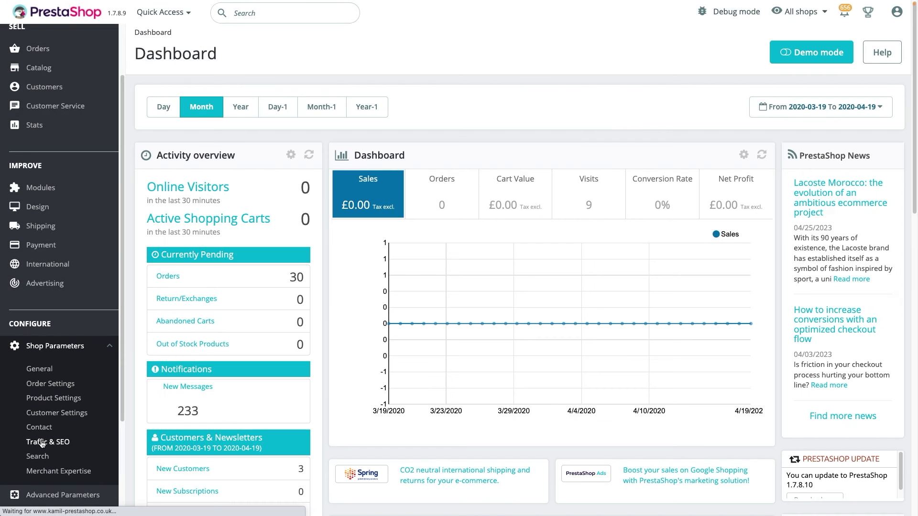
{"action": "left_click", "coordinate": [36, 383]}
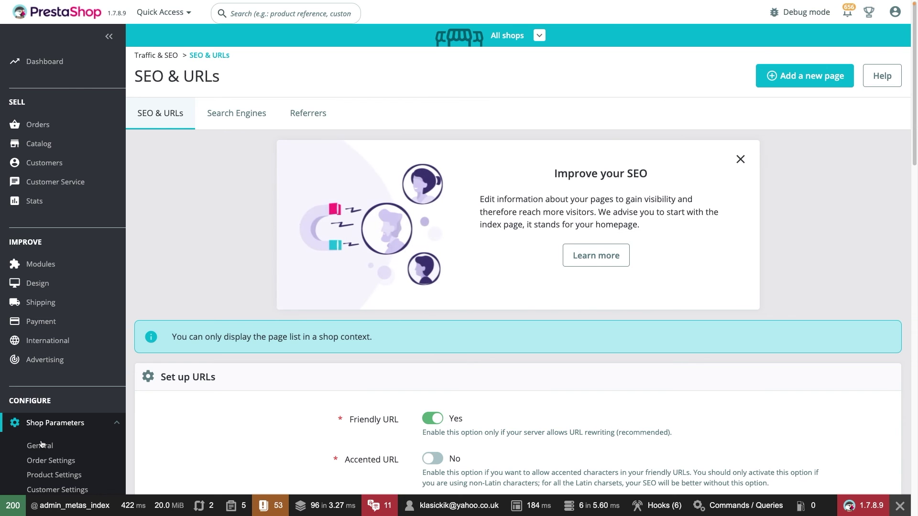
{"action": "scroll", "coordinate": [234, 378], "scroll_direction": "down", "scroll_amount": 5}
{"action": "scroll", "coordinate": [235, 381], "scroll_direction": "down", "scroll_amount": 3}
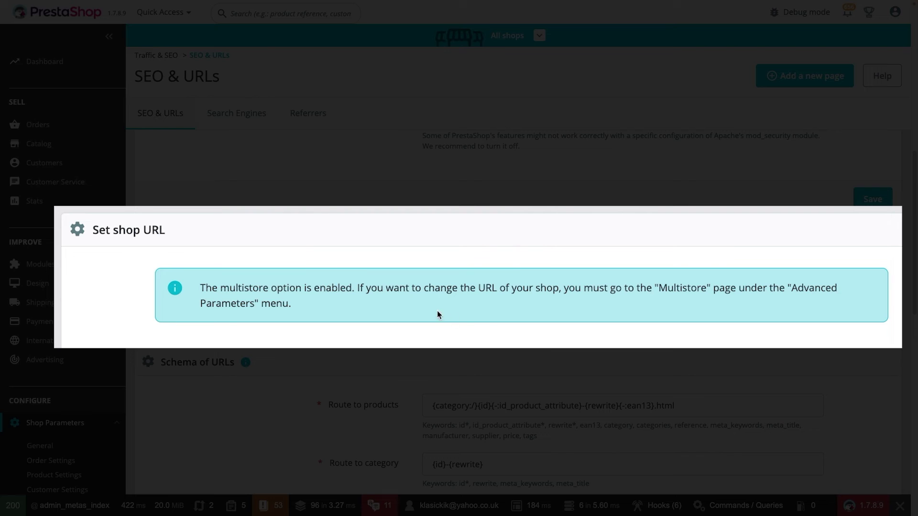
{"action": "left_click_drag", "start_coordinate": [353, 287], "coordinate": [202, 286]}
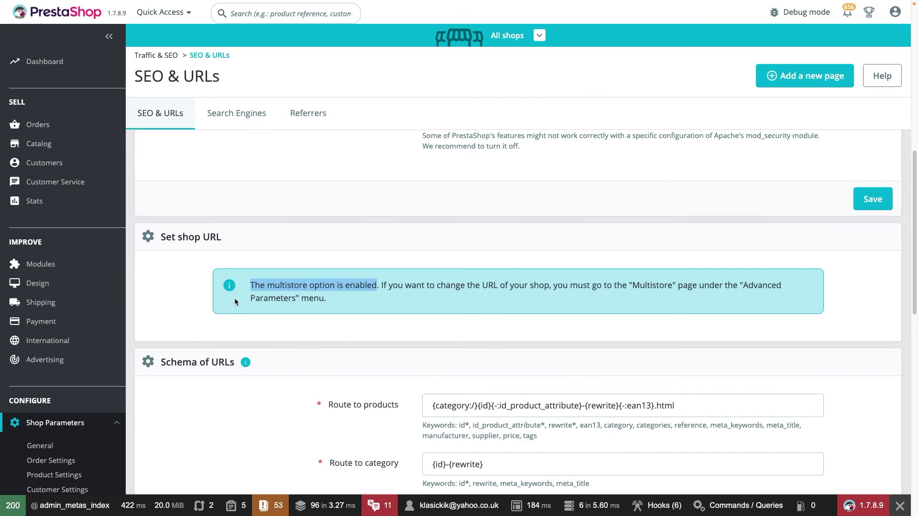
{"action": "left_click", "coordinate": [182, 303]}
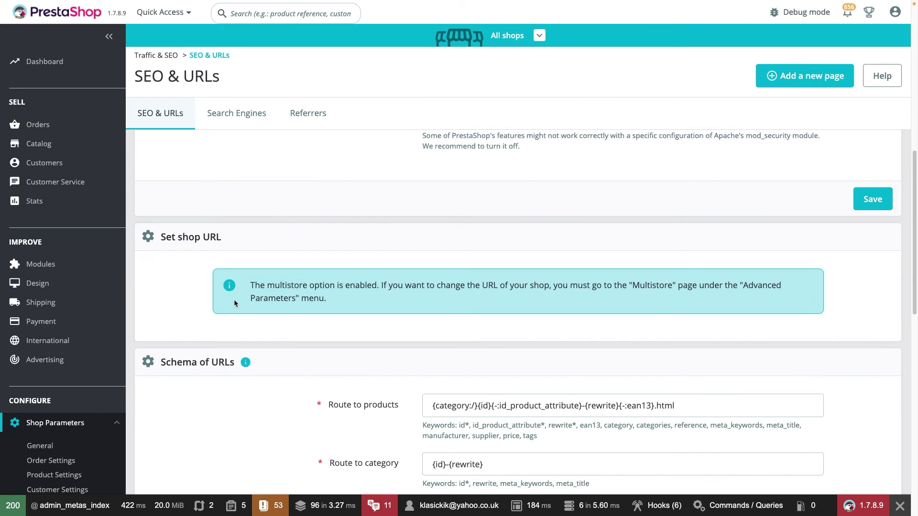
{"action": "scroll", "coordinate": [74, 393], "scroll_direction": "down", "scroll_amount": 5}
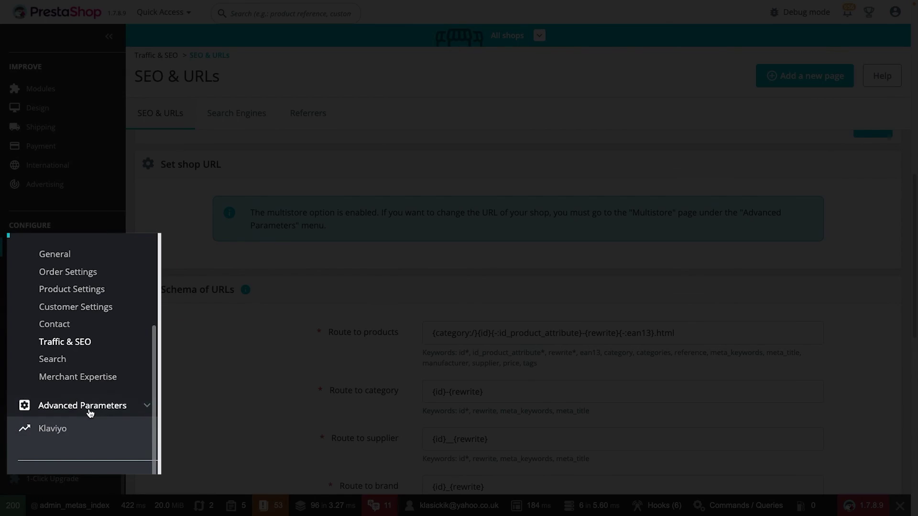
Copy the kamil-prestashop main URL from Advanced Parameters > Multistore into Klaviyo.
{"action": "mouse_move", "coordinate": [62, 405]}
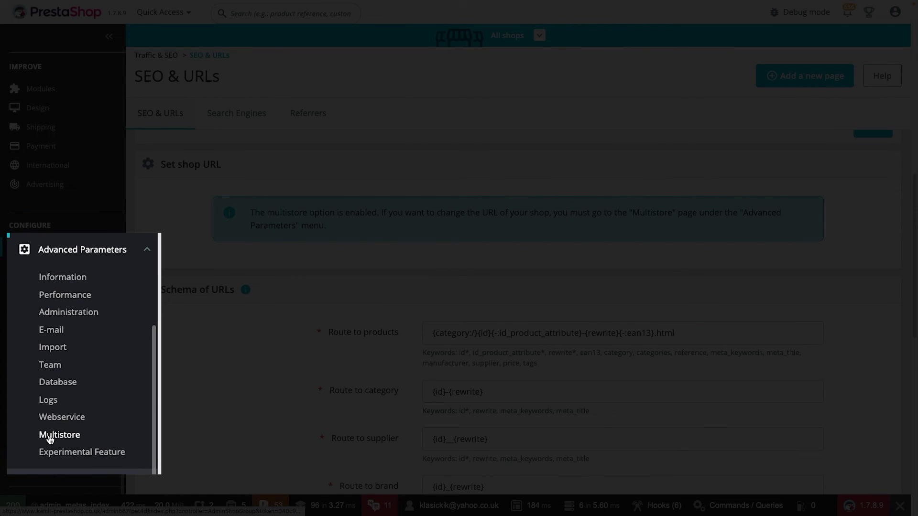
{"action": "left_click", "coordinate": [69, 434]}
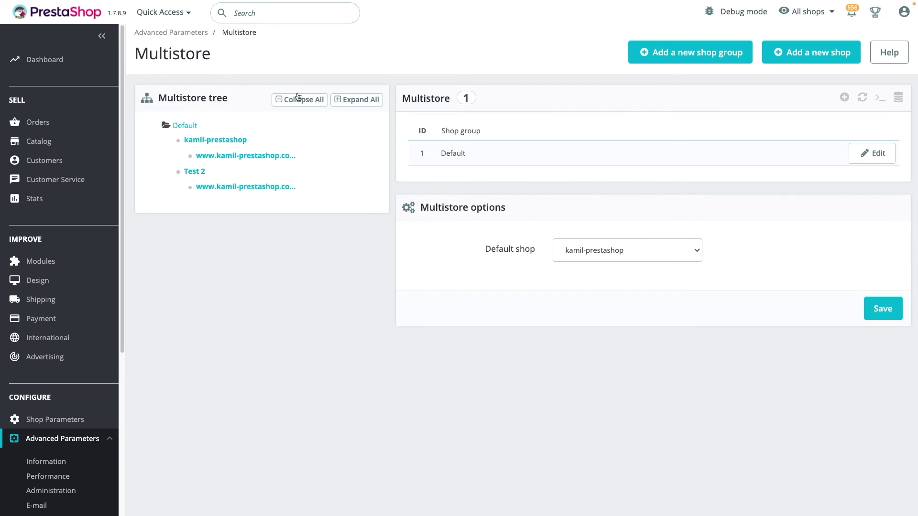
{"action": "left_click", "coordinate": [256, 156]}
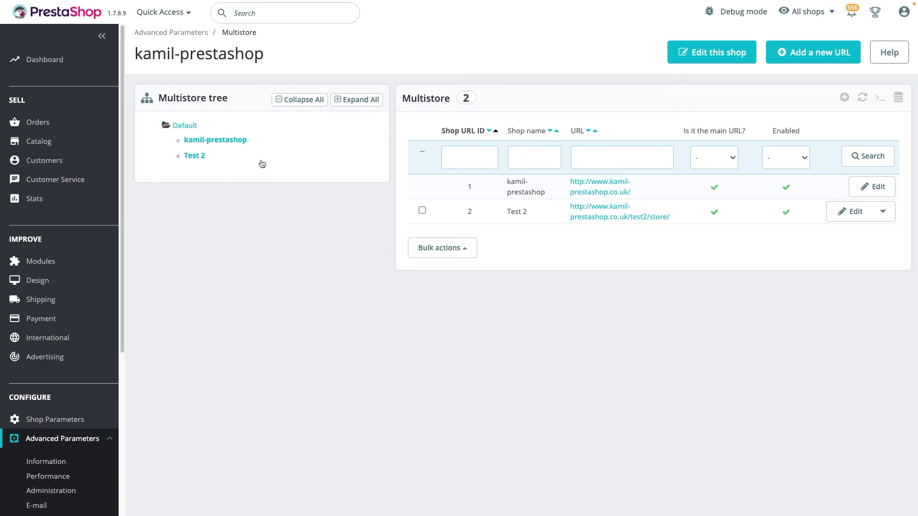
{"action": "left_click_drag", "start_coordinate": [633, 194], "coordinate": [570, 180]}
{"action": "right_click", "coordinate": [589, 185]}
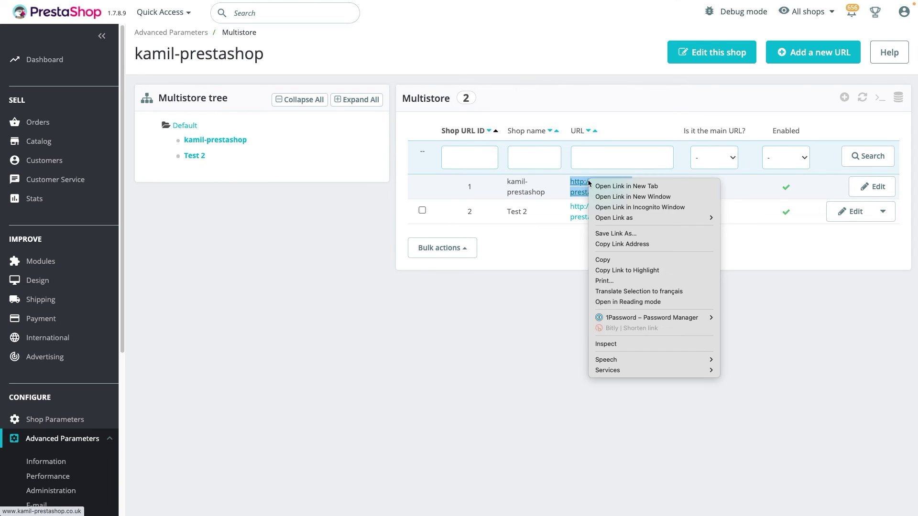
{"action": "left_click", "coordinate": [607, 262]}
{"action": "left_click", "coordinate": [607, 262]}
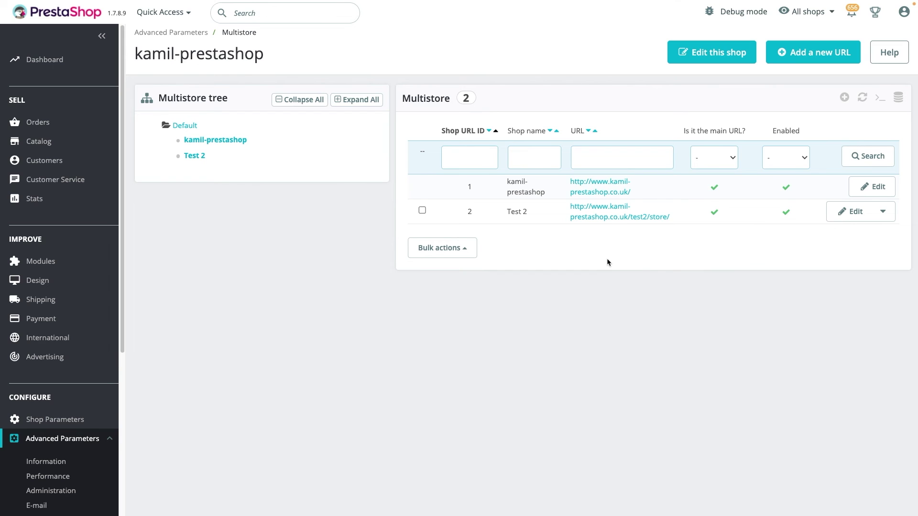
{"action": "key", "text": "alt+Tab"}
{"action": "left_click", "coordinate": [321, 269]}
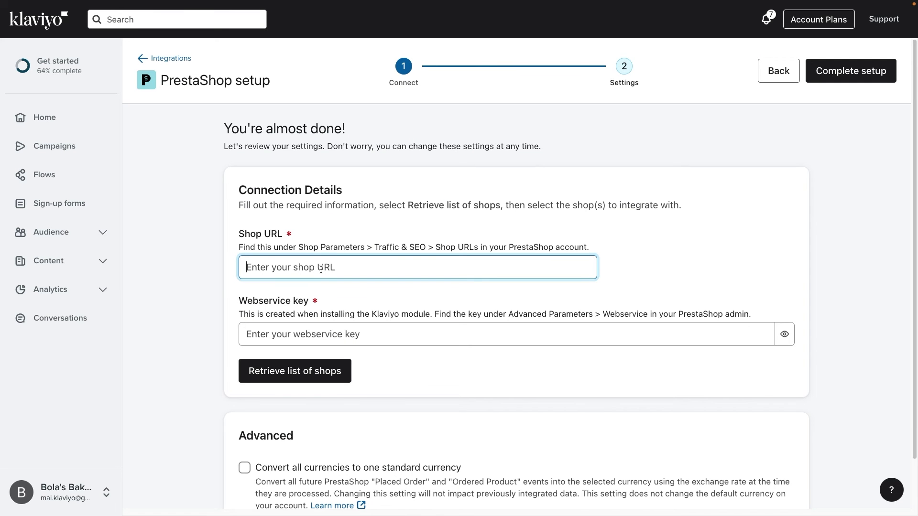
{"action": "right_click", "coordinate": [320, 269]}
{"action": "left_click", "coordinate": [351, 336]}
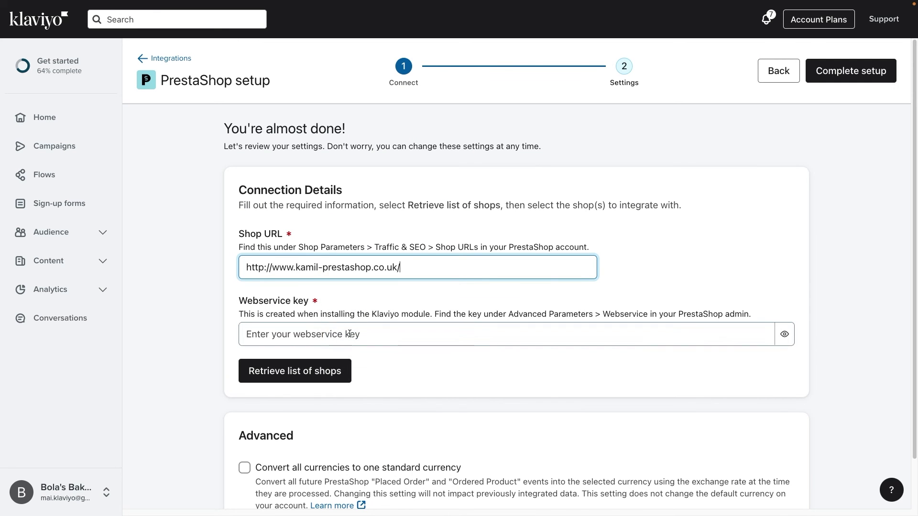
{"action": "left_click", "coordinate": [204, 307]}
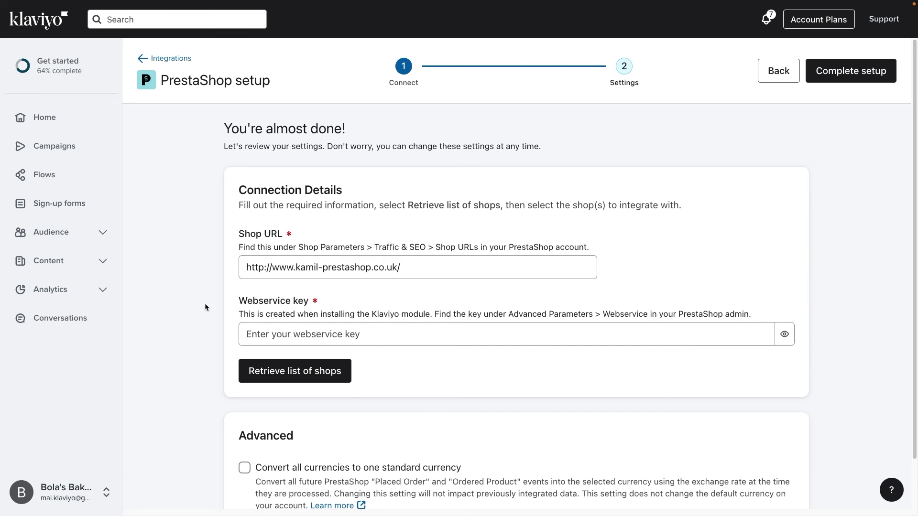
{"action": "key", "text": "alt+Tab"}
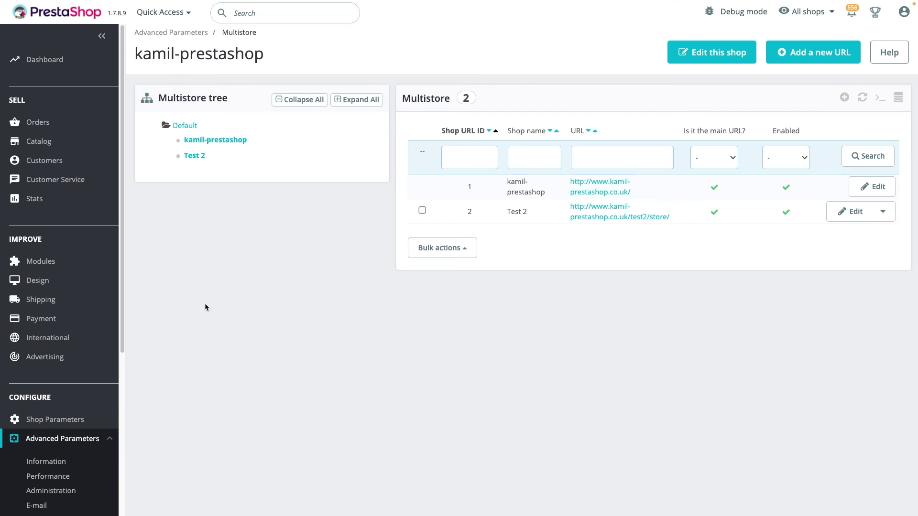
Copy the Klaviyo key from Advanced Parameters > Webservice for the Klaviyo setup.
{"action": "scroll", "coordinate": [61, 387], "scroll_direction": "down", "scroll_amount": 3}
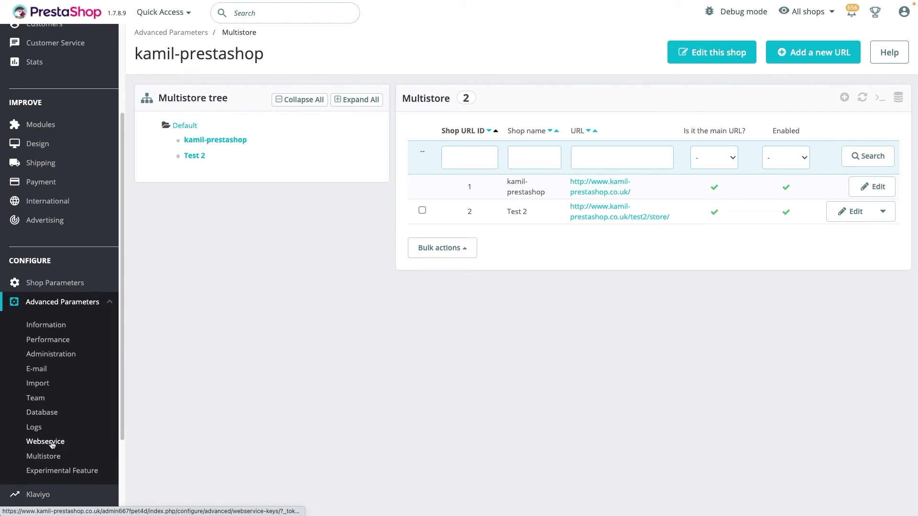
{"action": "left_click", "coordinate": [64, 445]}
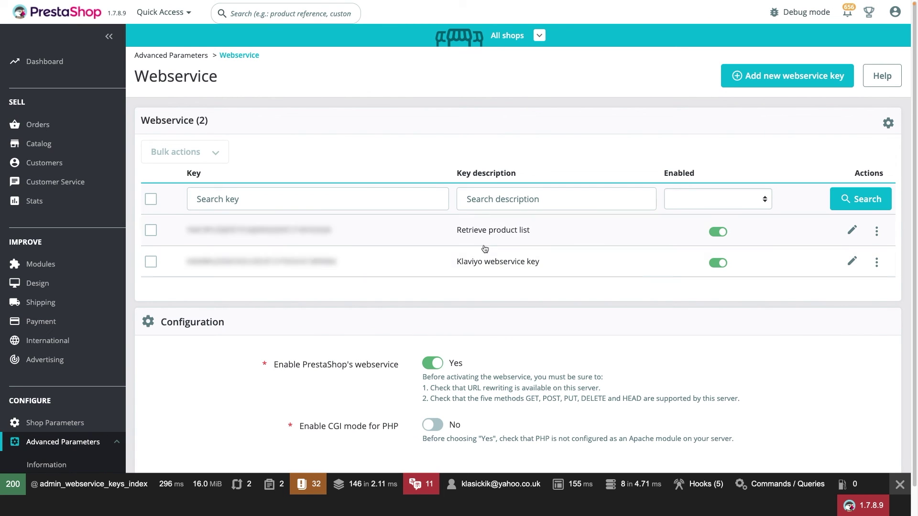
{"action": "double_click", "coordinate": [193, 271]}
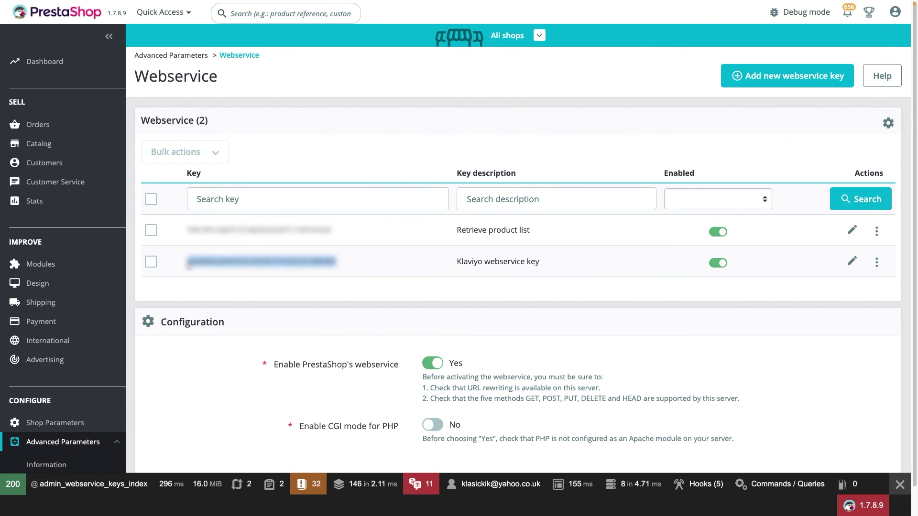
{"action": "right_click", "coordinate": [192, 262]}
{"action": "left_click", "coordinate": [226, 283]}
{"action": "key", "text": "super+Tab"}
{"action": "left_click", "coordinate": [288, 334]}
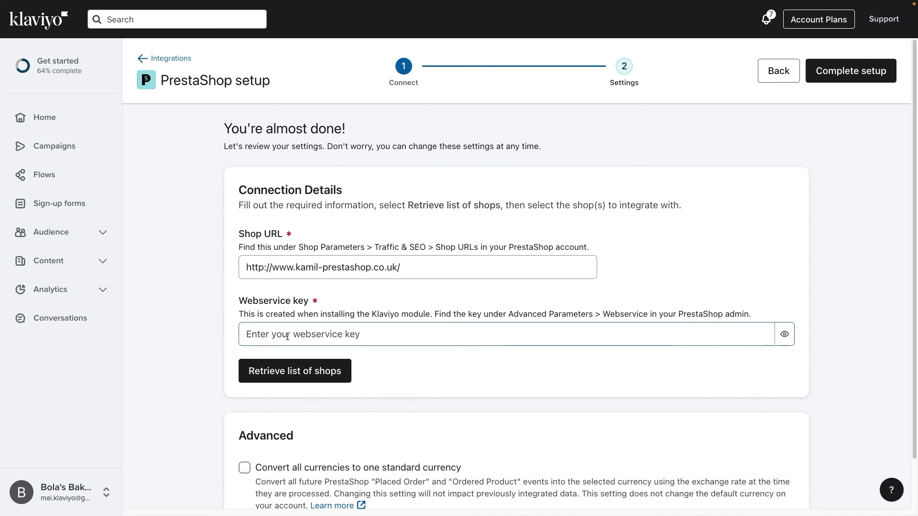
Paste the webservice key, retrieve the shop list and select kamil-prestashop (Shop ID: 1).
{"action": "right_click", "coordinate": [289, 335]}
{"action": "left_click", "coordinate": [303, 417]}
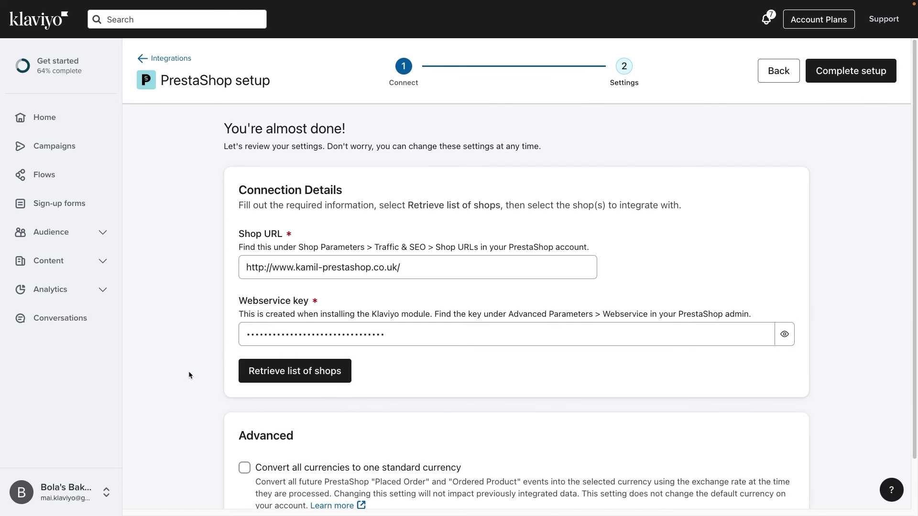
{"action": "left_click", "coordinate": [317, 376]}
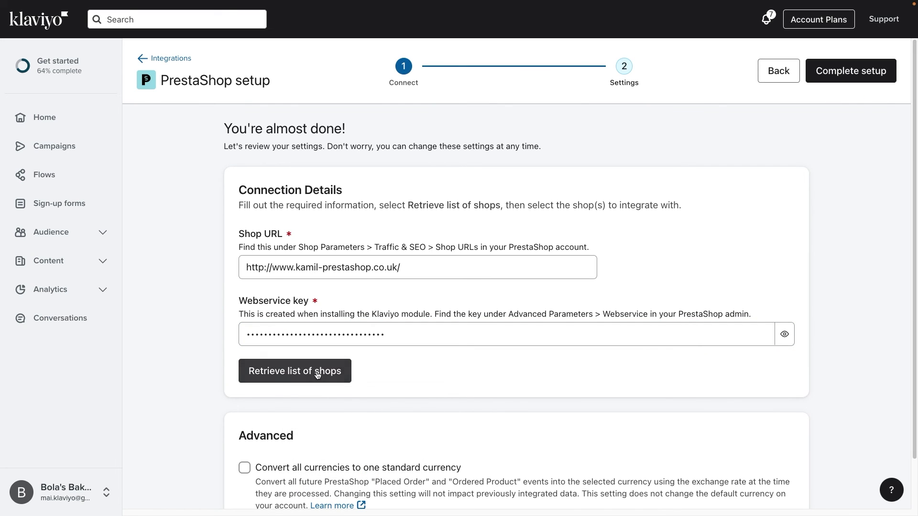
{"action": "scroll", "coordinate": [318, 376], "scroll_direction": "down", "scroll_amount": 2}
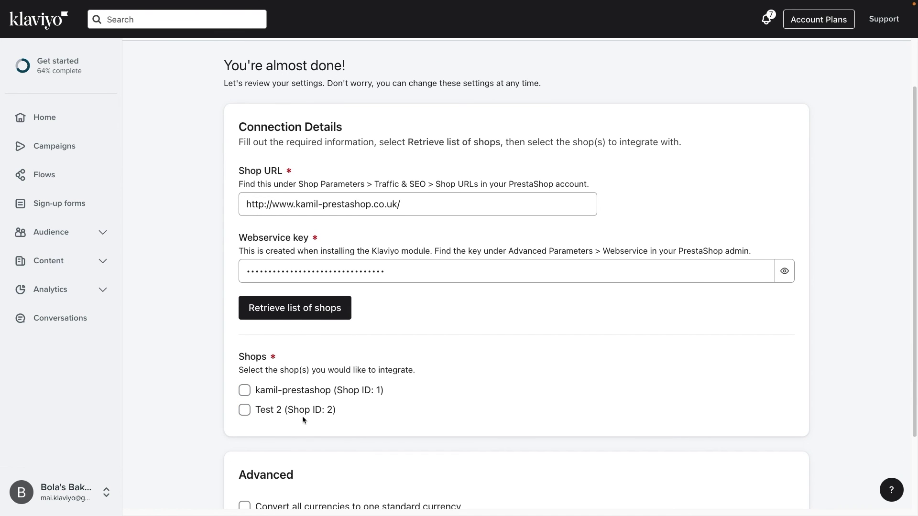
{"action": "left_click", "coordinate": [247, 391]}
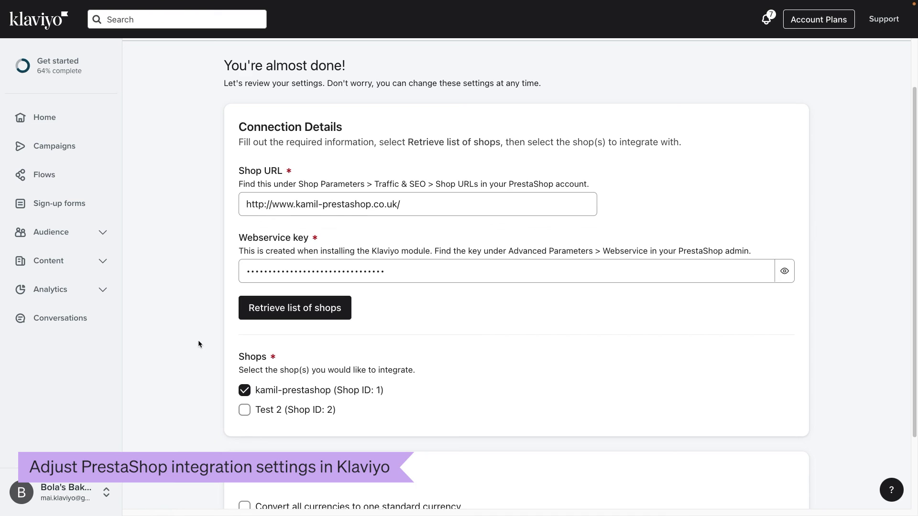
Tick 'Convert all currencies to one standard currency' and pick (£) United Kingdom via search 'uni'.
{"action": "scroll", "coordinate": [200, 342], "scroll_direction": "down", "scroll_amount": 3}
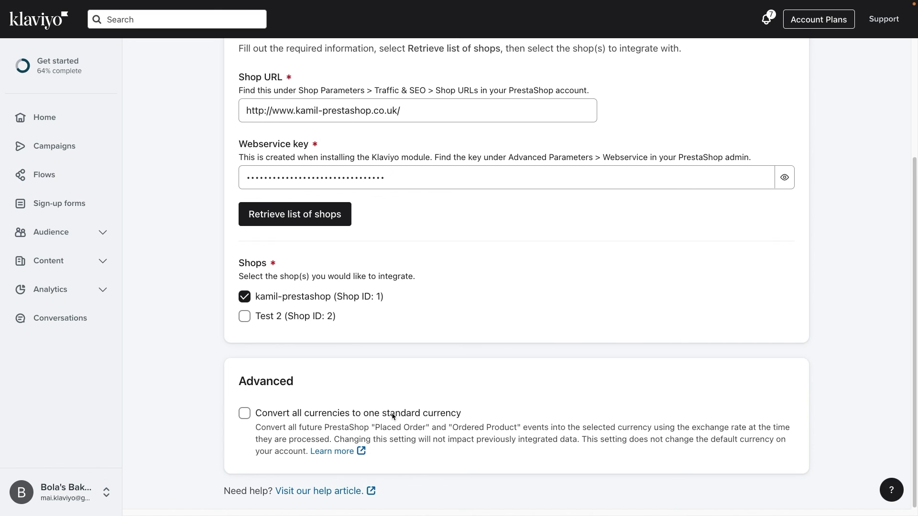
{"action": "left_click", "coordinate": [244, 414]}
{"action": "scroll", "coordinate": [312, 437], "scroll_direction": "down", "scroll_amount": 1}
{"action": "left_click", "coordinate": [314, 448]}
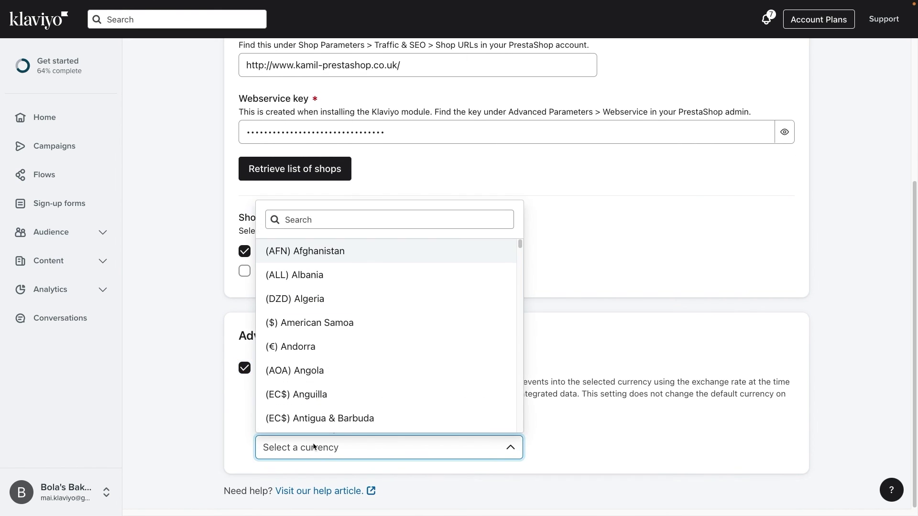
{"action": "left_click", "coordinate": [348, 220]}
{"action": "type", "text": "uni"}
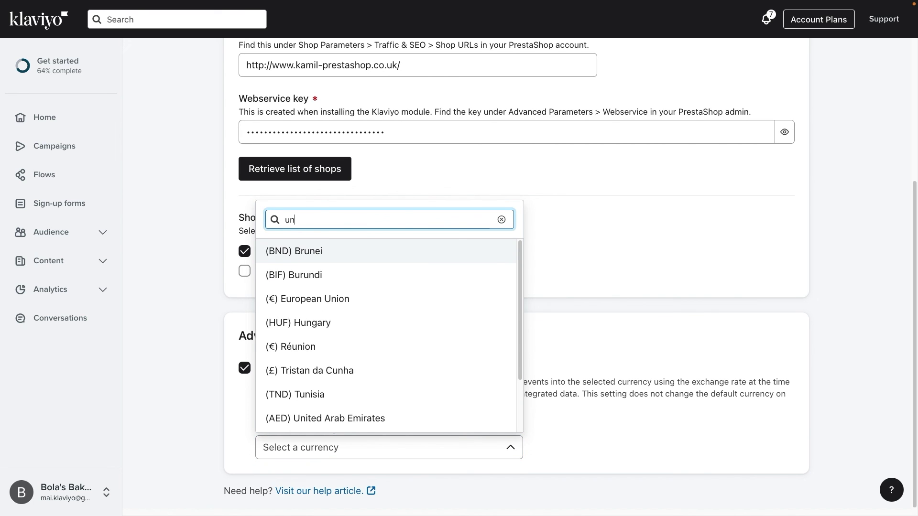
{"action": "left_click", "coordinate": [328, 399]}
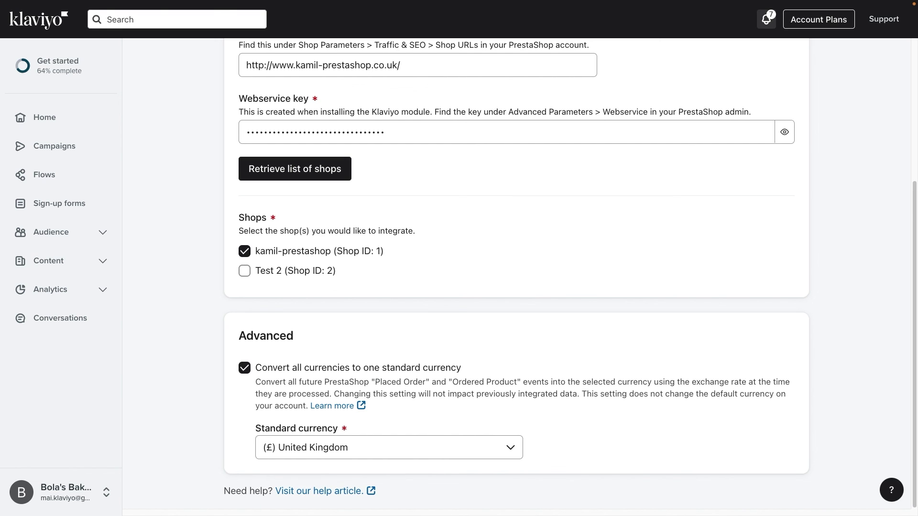
{"action": "scroll", "coordinate": [454, 270], "scroll_direction": "up", "scroll_amount": 5}
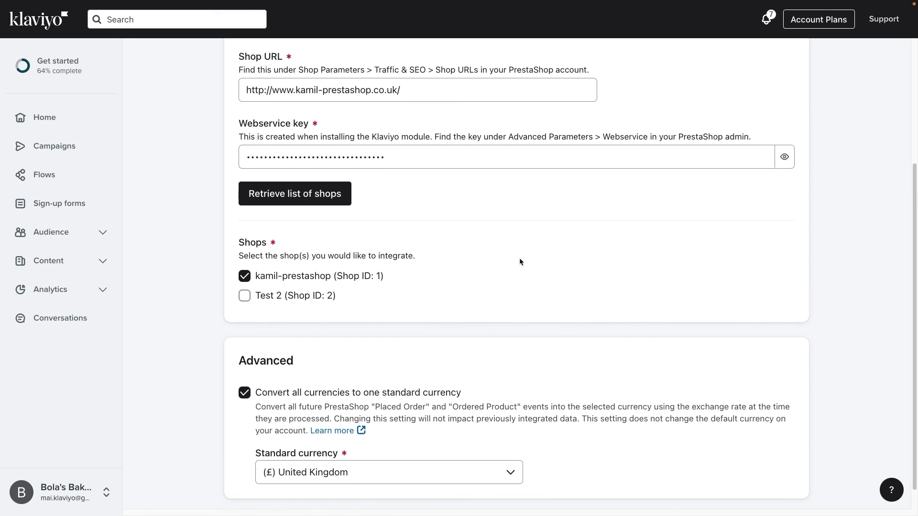